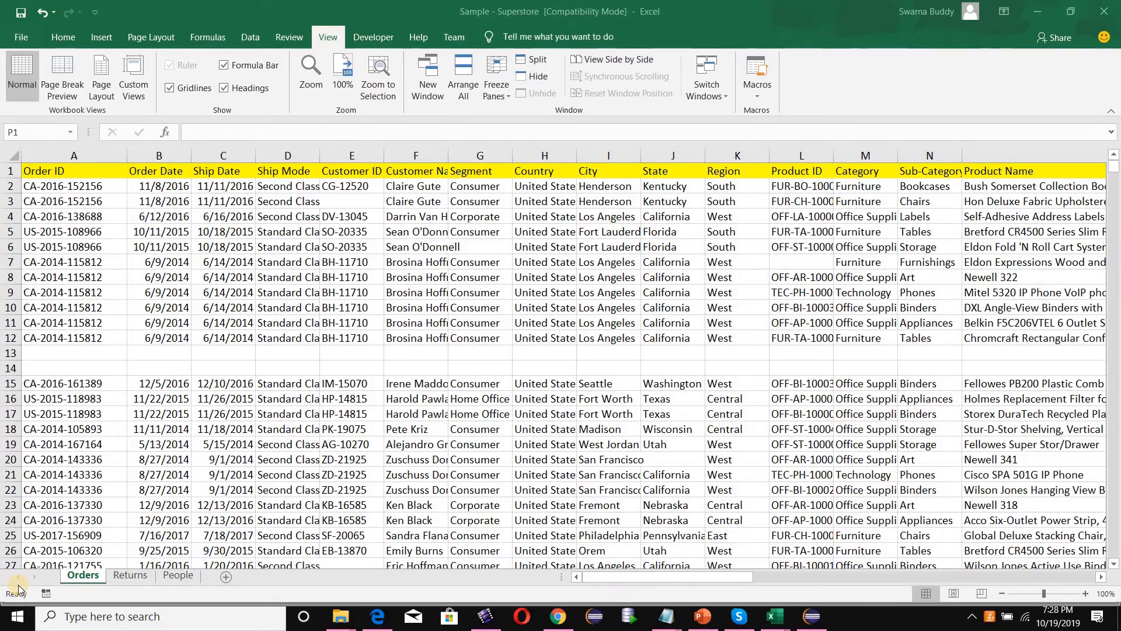
# Step: Enter the header "test" in cell P1 of the Orders sheet and check which row holds the last record
pyautogui.moveTo(739, 576); pyautogui.dragTo(1061, 575)
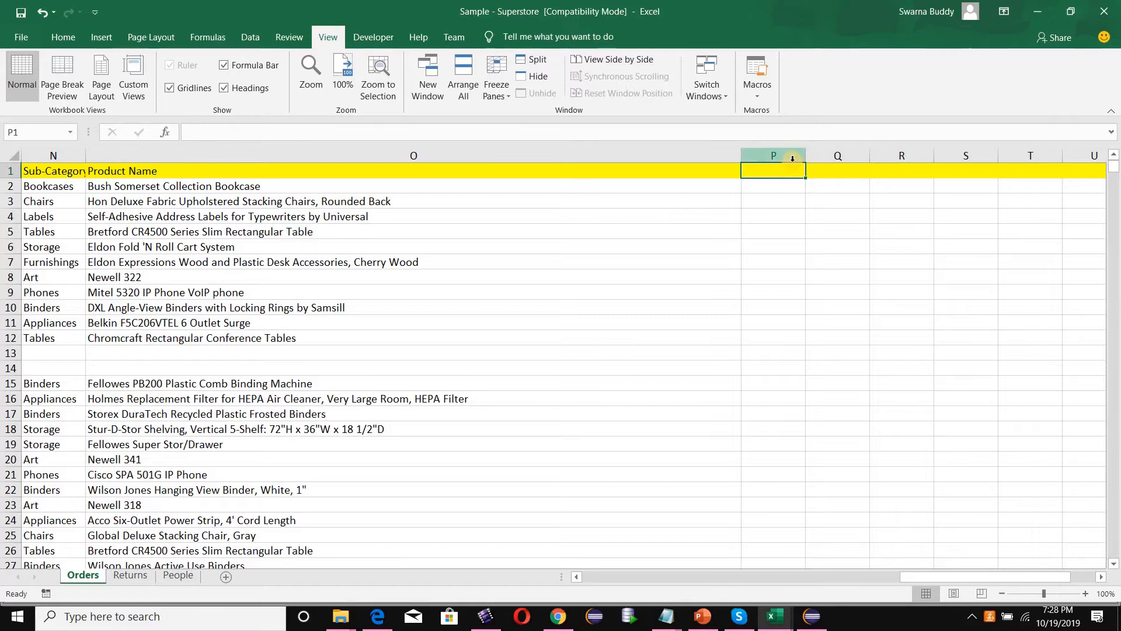
pyautogui.write('test')
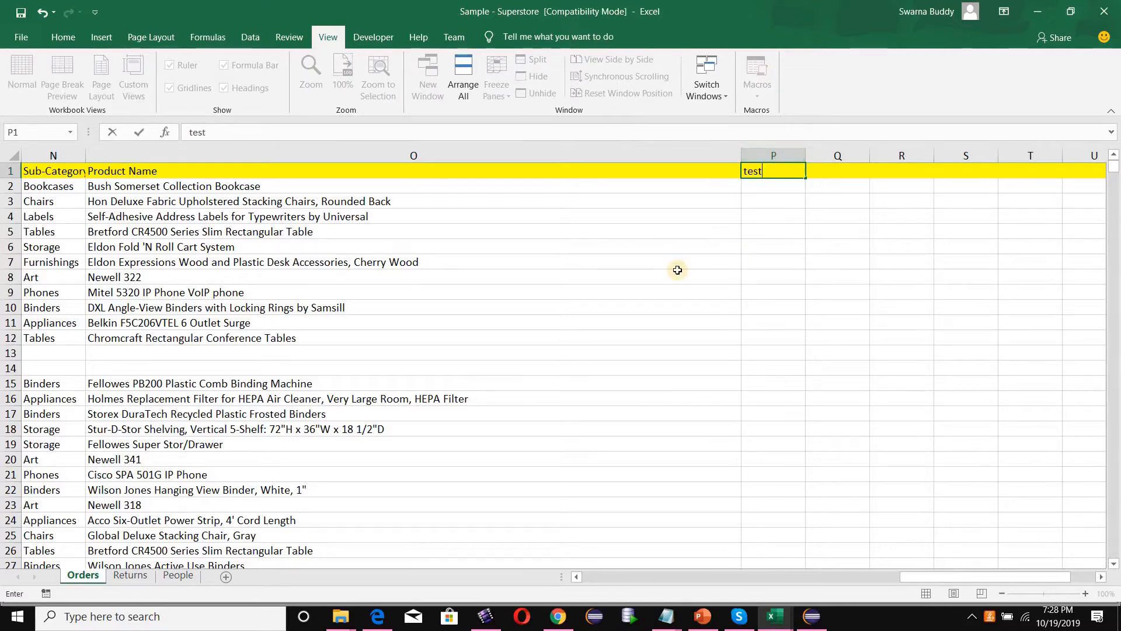
pyautogui.moveTo(1115, 168); pyautogui.dragTo(1116, 567)
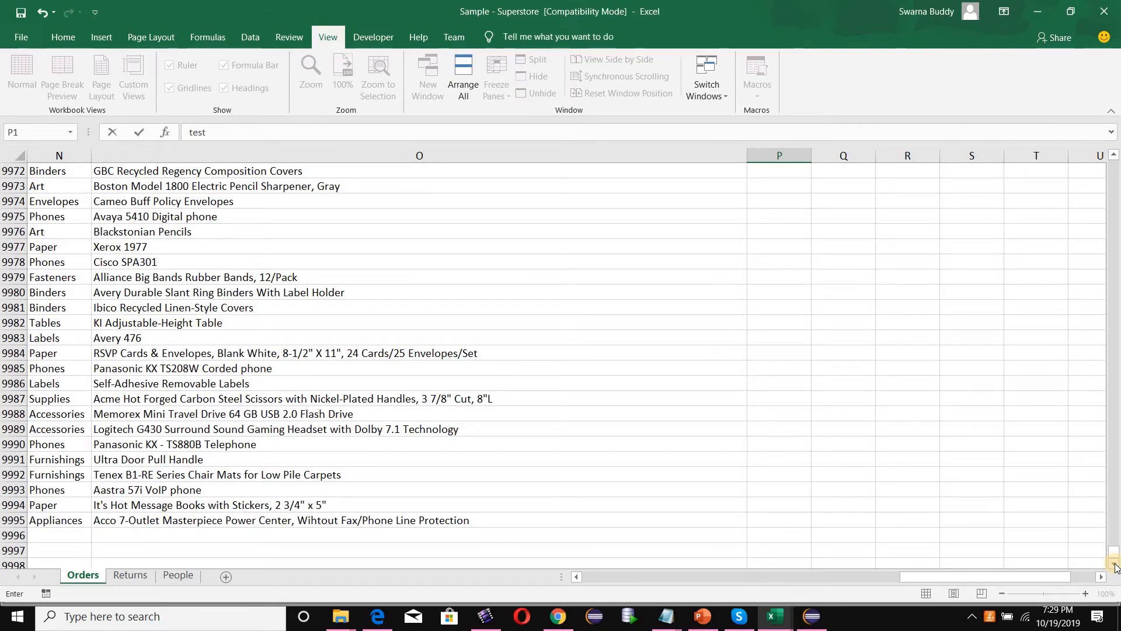
pyautogui.click(4, 522)
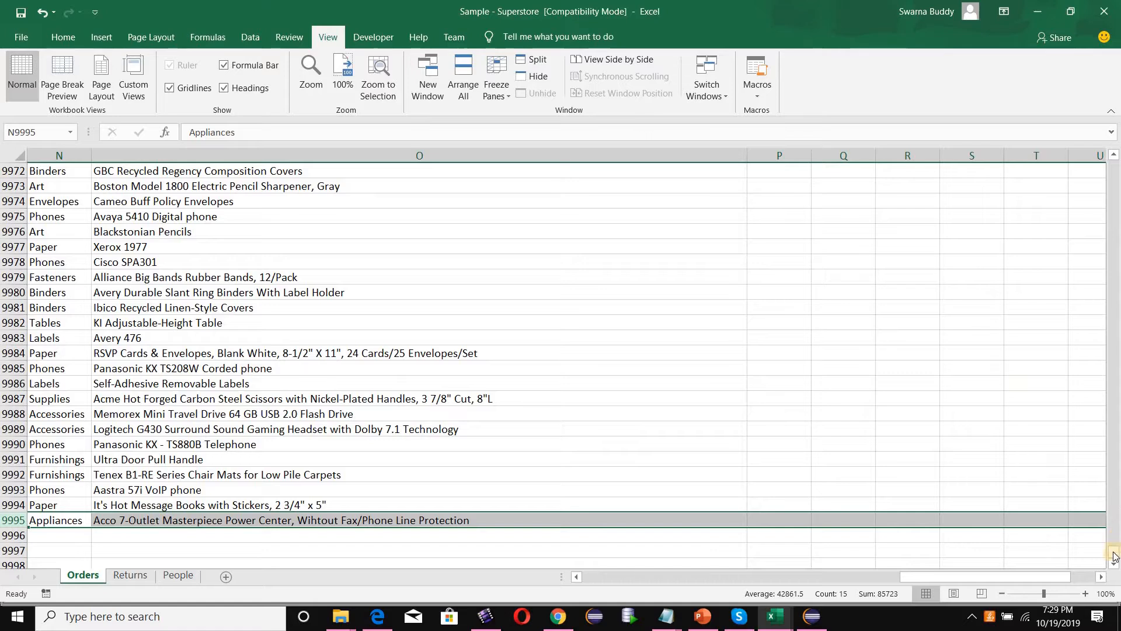
pyautogui.moveTo(1115, 554); pyautogui.dragTo(1112, 161)
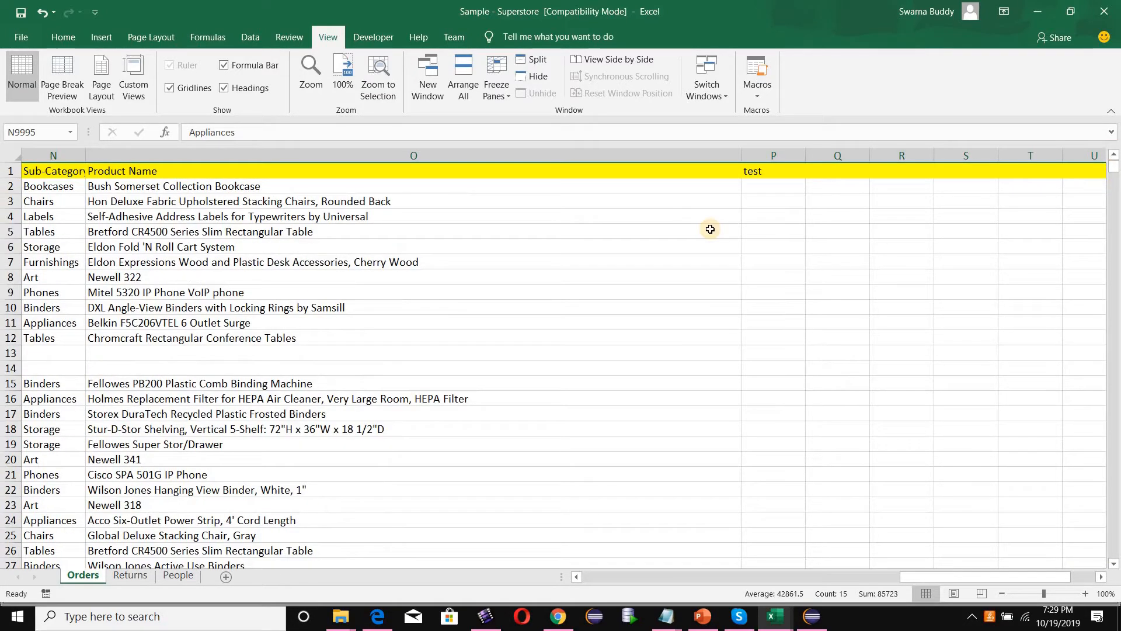
# Step: Enter 1 in cell P2 as the starting number of the "test" column
pyautogui.doubleClick(791, 184)
pyautogui.write('1')
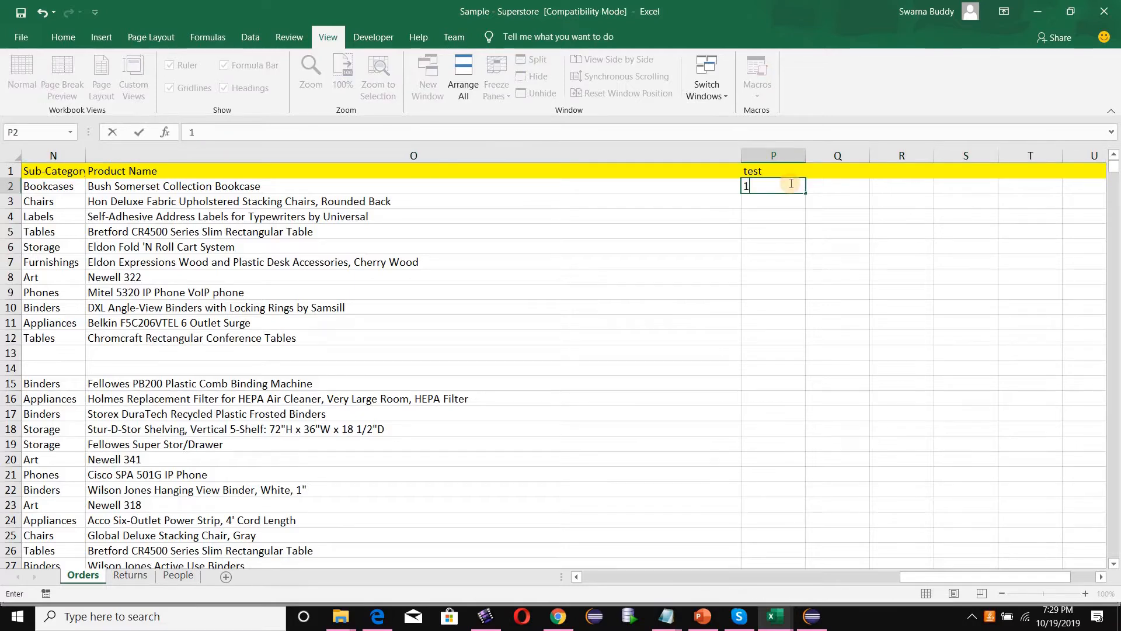
pyautogui.click(68, 39)
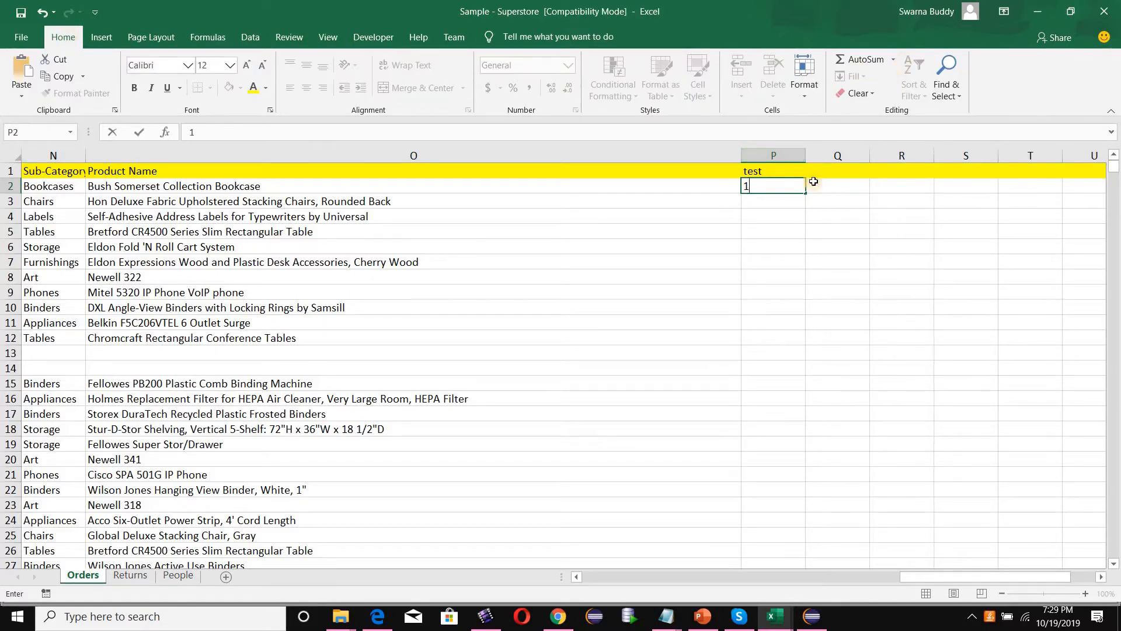
pyautogui.click(797, 205)
# Step: Fill column P from P2 with a linear series in columns, using a stop value of 9995
pyautogui.click(791, 190)
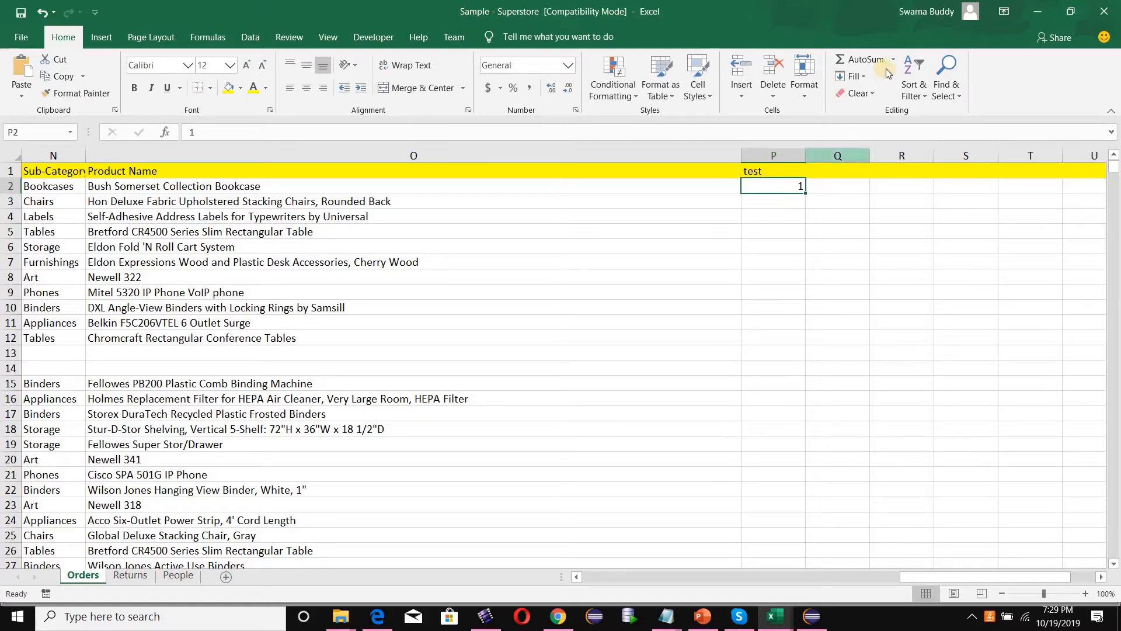
pyautogui.click(857, 79)
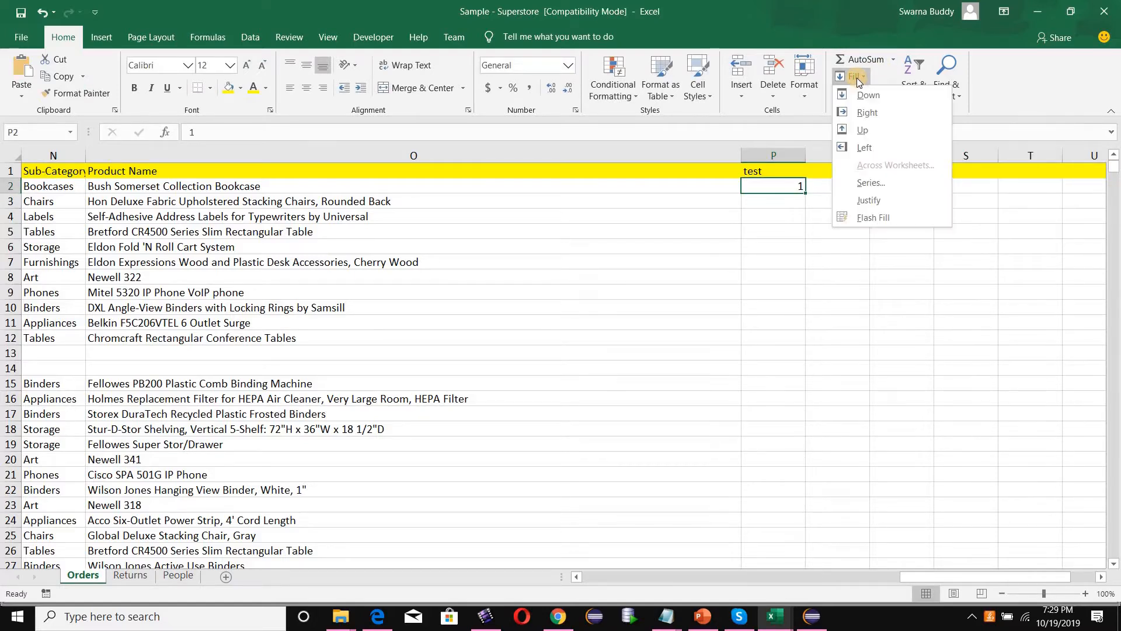
pyautogui.click(871, 182)
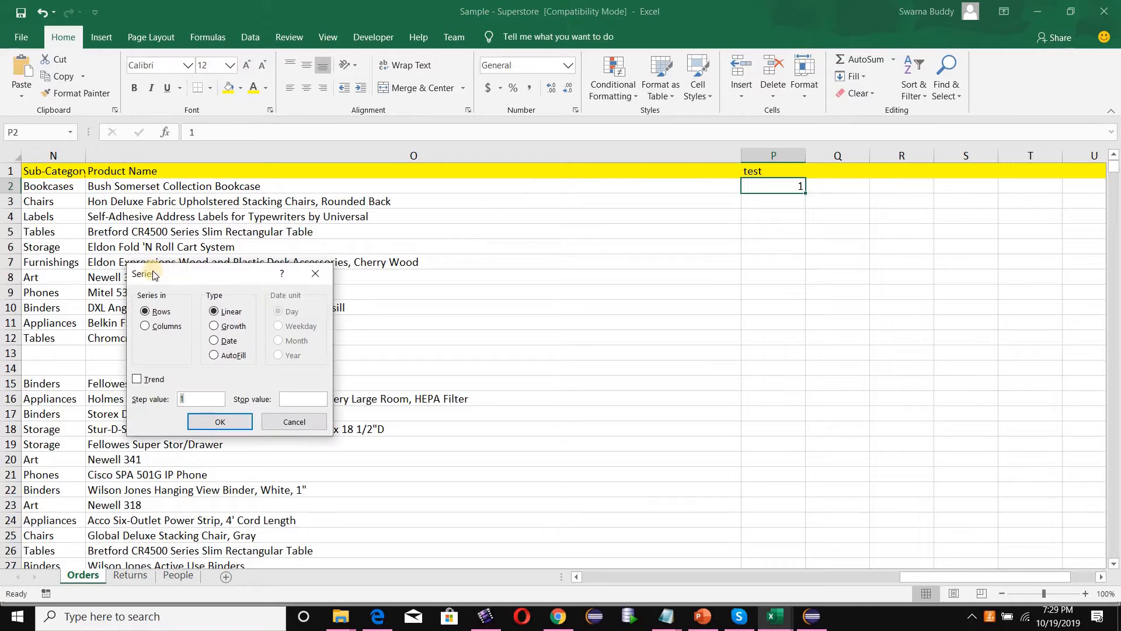
pyautogui.click(504, 227)
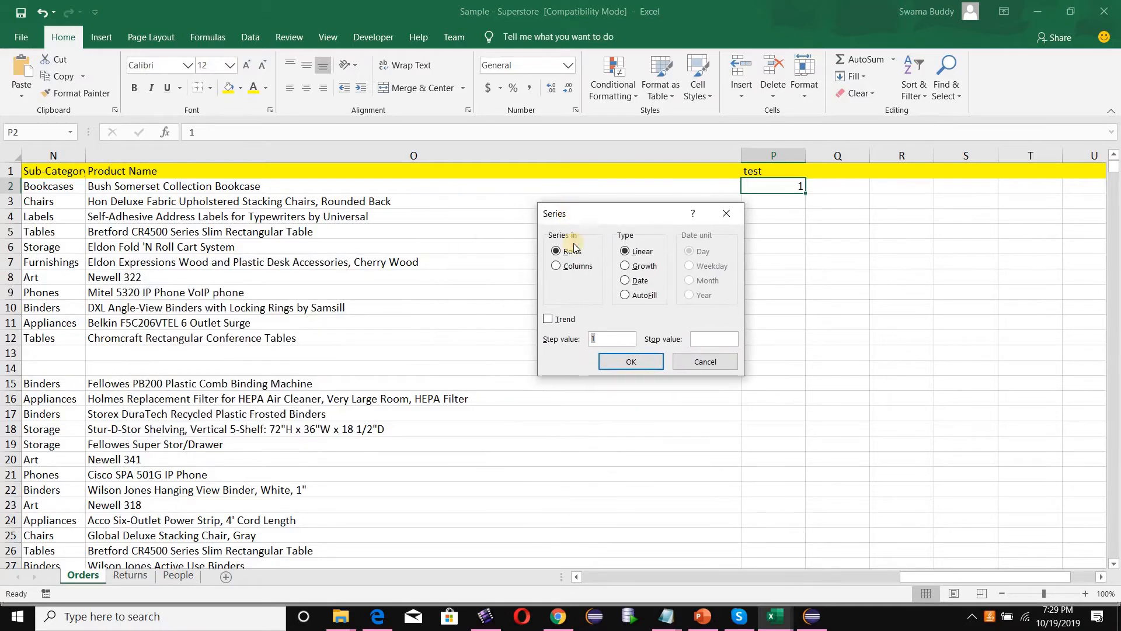
pyautogui.click(557, 267)
pyautogui.click(730, 343)
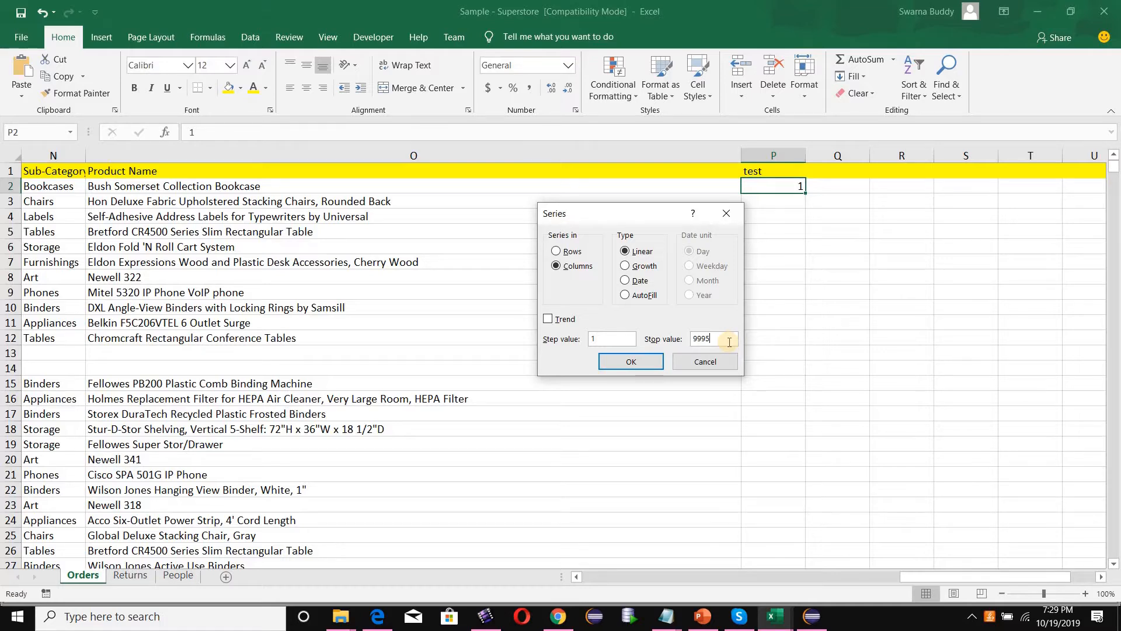
pyautogui.click(642, 363)
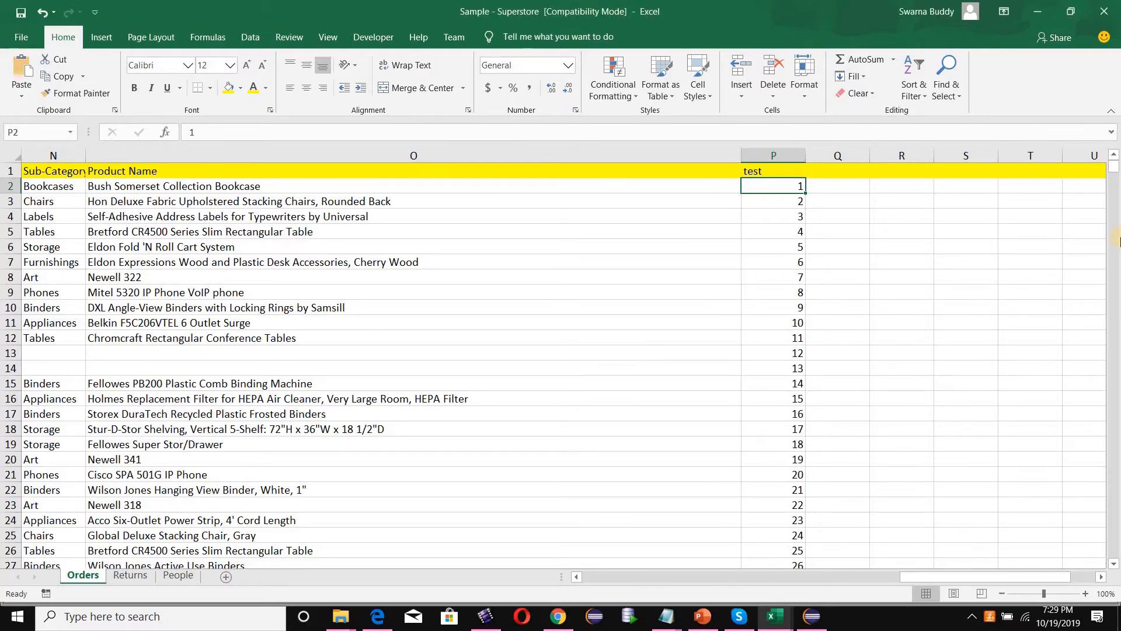
# Step: Check the numbering in the "test" column at the end of the data
pyautogui.click(1111, 400)
pyautogui.moveTo(1111, 398); pyautogui.dragTo(1115, 558)
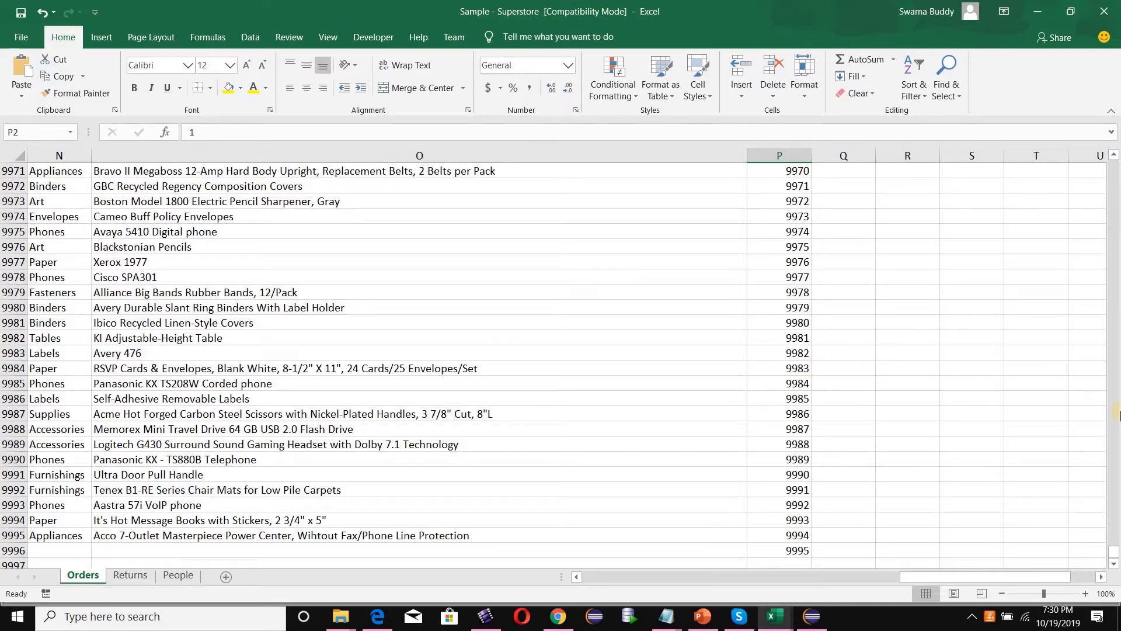
pyautogui.moveTo(1114, 552); pyautogui.dragTo(1100, 158)
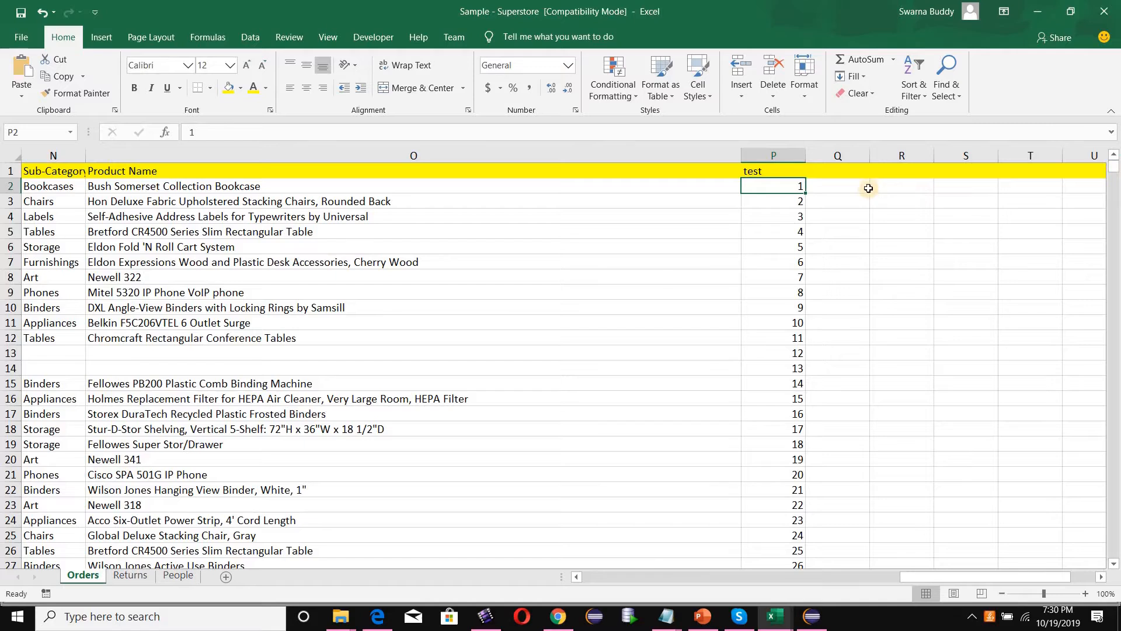
# Step: Go through the cells of row 2 from the "test" column back to Order ID to examine a filled record
pyautogui.click(869, 188)
pyautogui.press('Left')
pyautogui.press('Left')
pyautogui.press('Left')
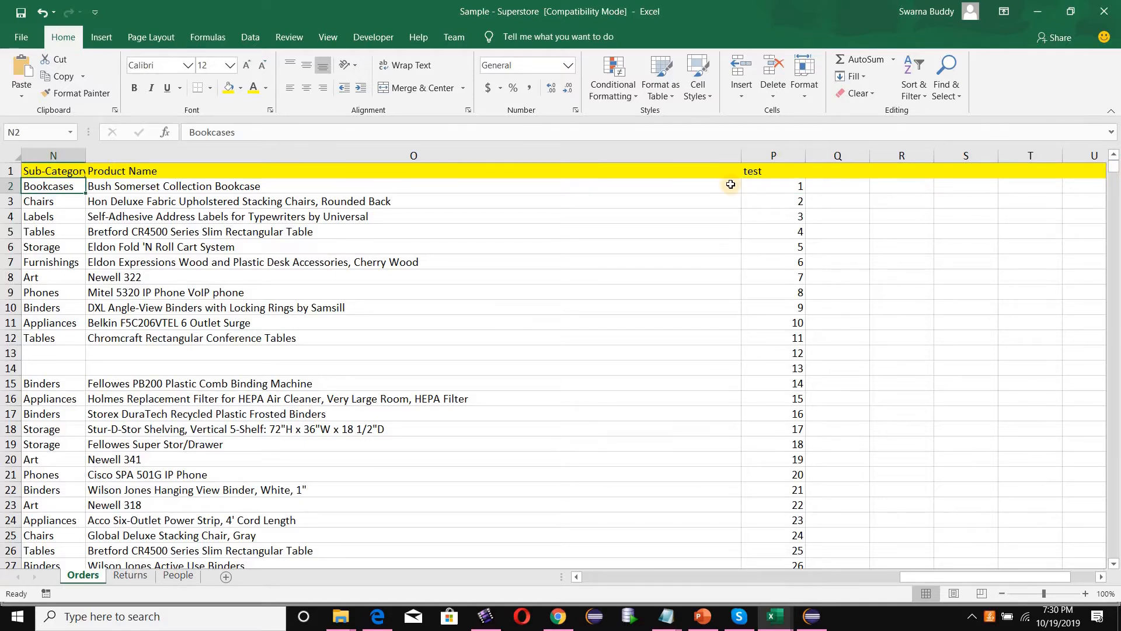
pyautogui.press('Left')
pyautogui.press('Left')
pyautogui.press('Left')
pyautogui.press('Left')
pyautogui.press('Left')
pyautogui.press('Left')
pyautogui.press('Left')
pyautogui.press('Left')
pyautogui.press('Left')
pyautogui.press('Left')
pyautogui.press('Left')
pyautogui.press('Left')
pyautogui.press('Left')
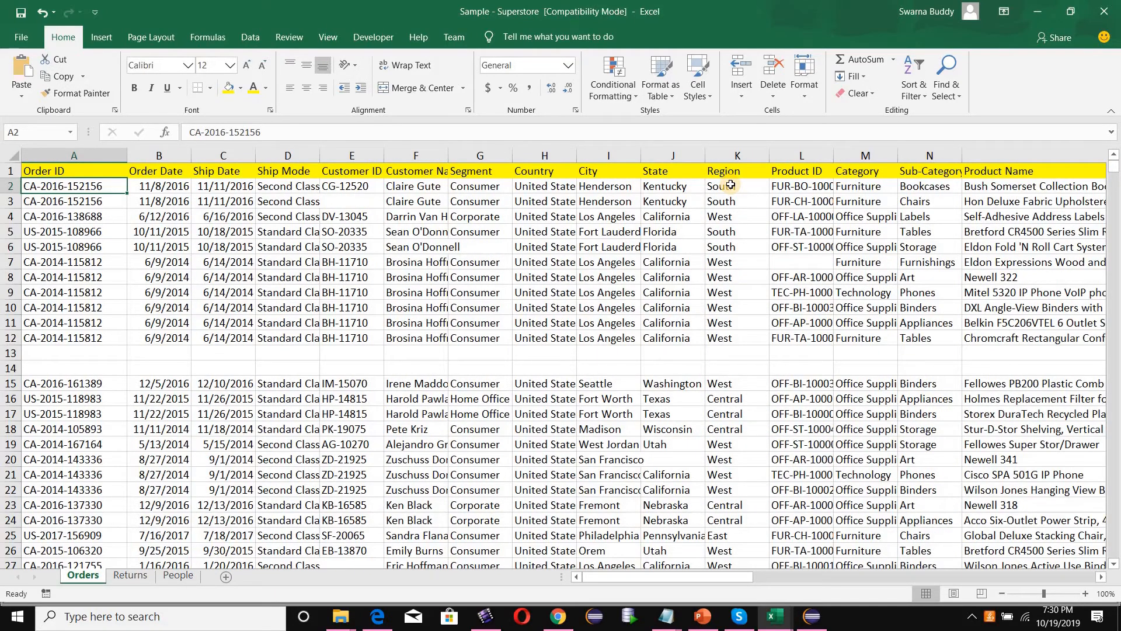
pyautogui.press('Right')
pyautogui.press('Right')
pyautogui.press('Right')
pyautogui.press('Right')
pyautogui.press('Right')
pyautogui.press('Right')
pyautogui.press('Right')
pyautogui.press('Right')
pyautogui.press('Right')
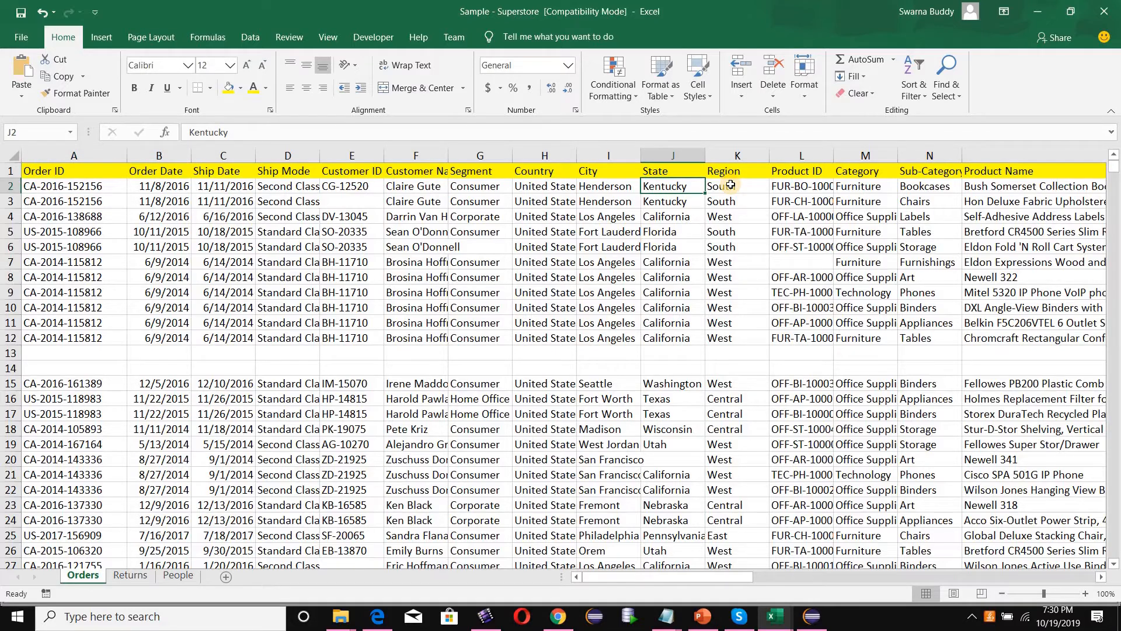
# Step: Go through the cells of blank rows 13 and 14 across the data columns to check for content
pyautogui.click(73, 353)
pyautogui.press('Down')
pyautogui.press('Right')
pyautogui.press('Right')
pyautogui.press('Right')
pyautogui.press('Right')
pyautogui.press('Right')
pyautogui.press('Right')
pyautogui.press('Right')
pyautogui.press('Right')
pyautogui.press('Right')
pyautogui.press('Right')
pyautogui.press('Right')
pyautogui.press('Right')
pyautogui.press('Right')
pyautogui.press('Right')
pyautogui.press('Right')
pyautogui.press('Right')
pyautogui.press('Right')
pyautogui.press('Right')
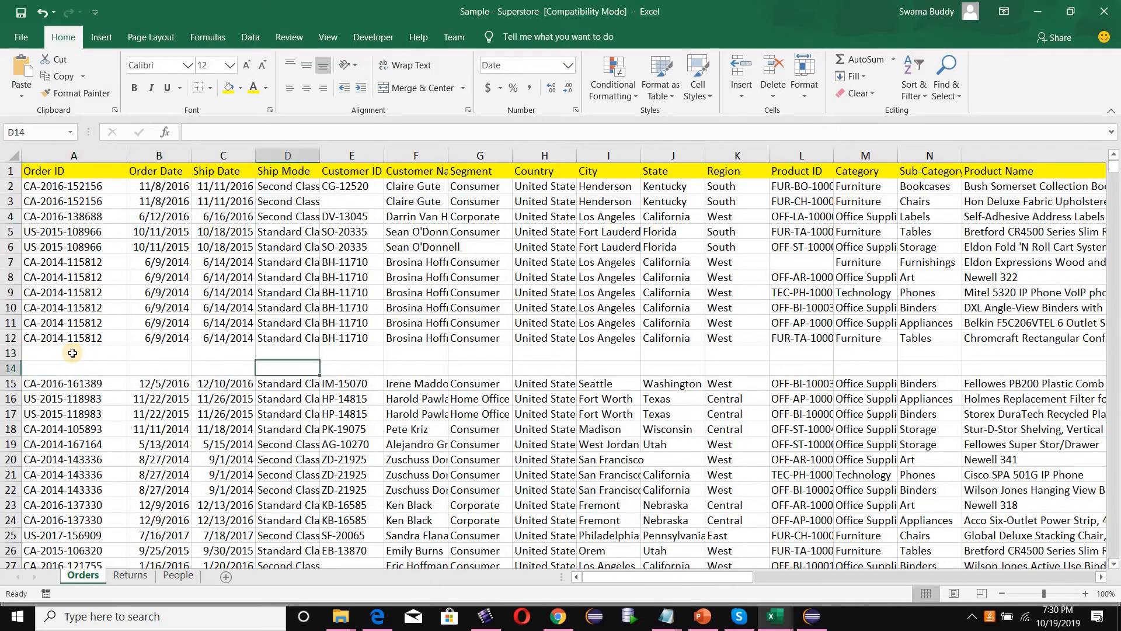
pyautogui.press('Right')
pyautogui.press('Right')
pyautogui.press('Right')
pyautogui.press('Right')
pyautogui.press('Right')
pyautogui.press('Right')
pyautogui.press('Right')
pyautogui.press('Right')
pyautogui.press('Right')
pyautogui.press('Right')
pyautogui.press('Right')
pyautogui.press('Left')
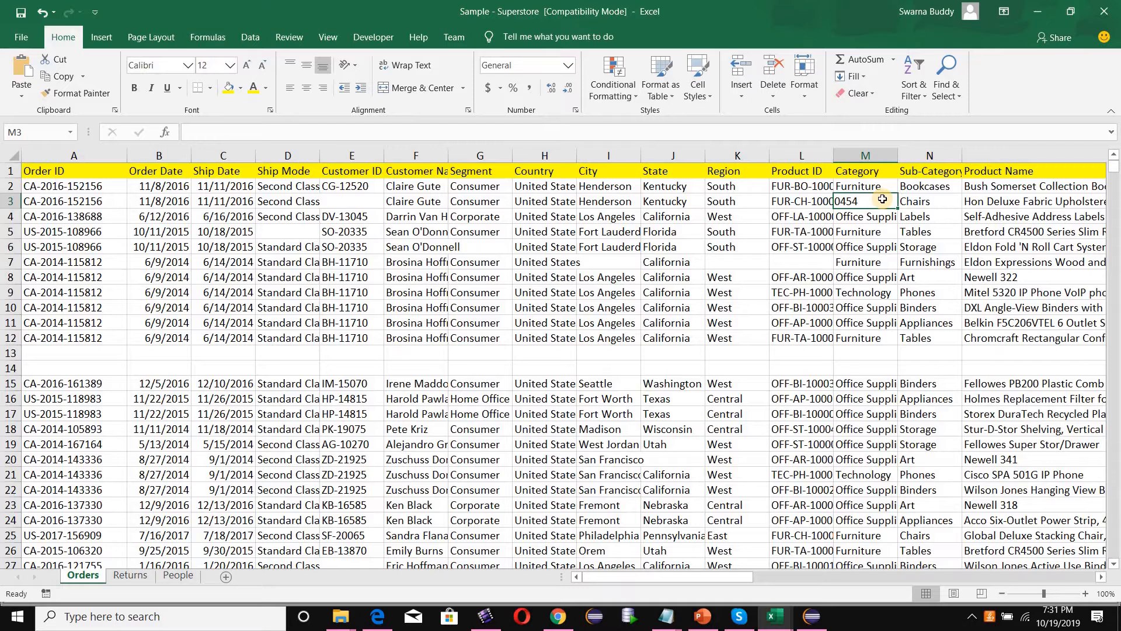
# Step: Enter the header "test1" in cell Q1, next to the "test" column
pyautogui.click(1043, 202)
pyautogui.press('Right')
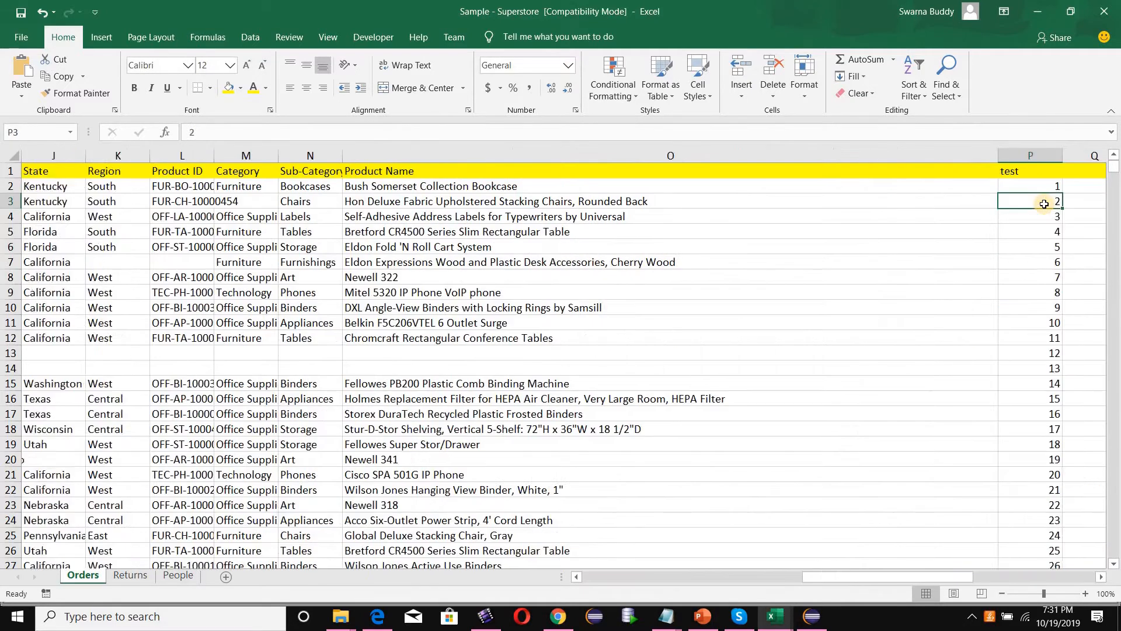
pyautogui.press('Right')
pyautogui.press('Right')
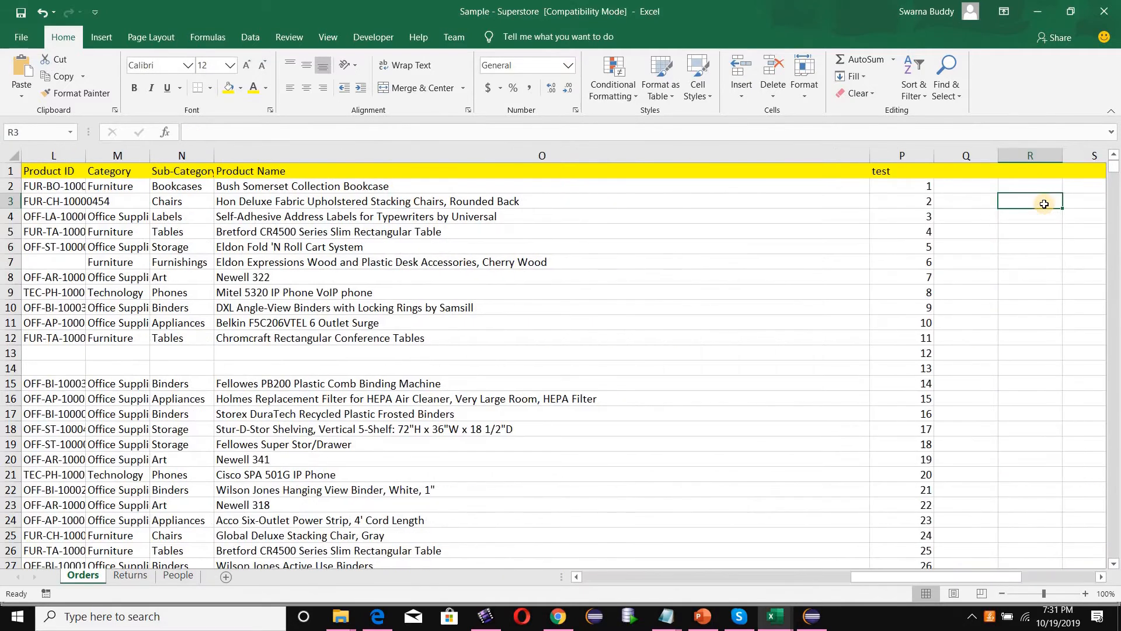
pyautogui.click(977, 176)
pyautogui.write('test1')
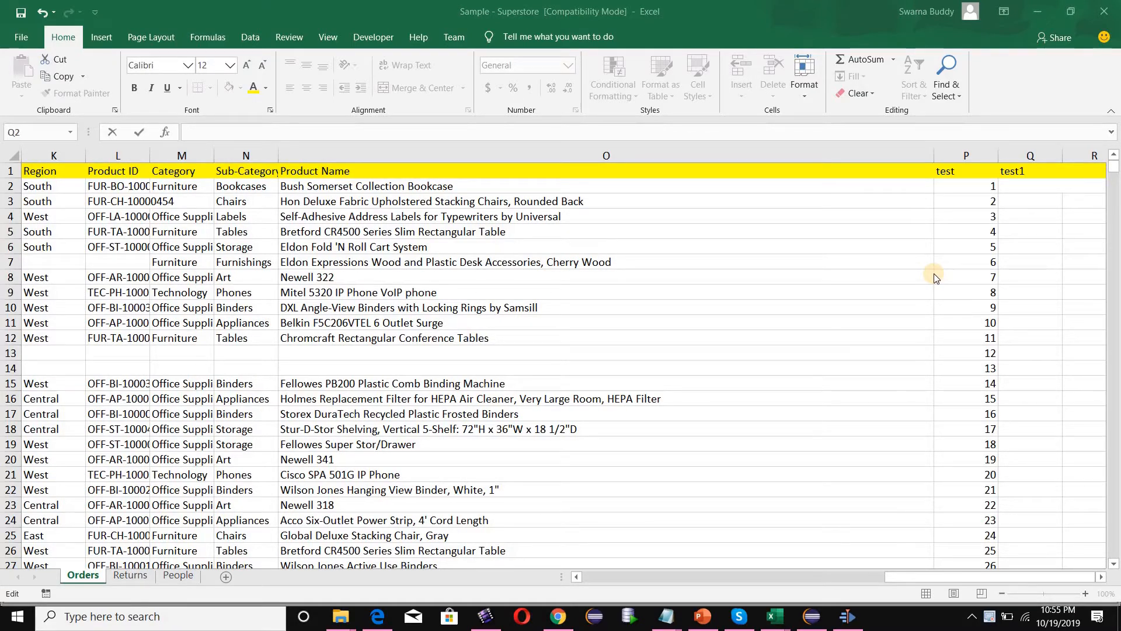
# Step: Enter the formula =SUMPRODUCT(ISTEXT(A2:O2)+ISNUMBER(A2:O2)) in cell Q2 to count the row's filled cells
pyautogui.click(1044, 185)
pyautogui.write('=')
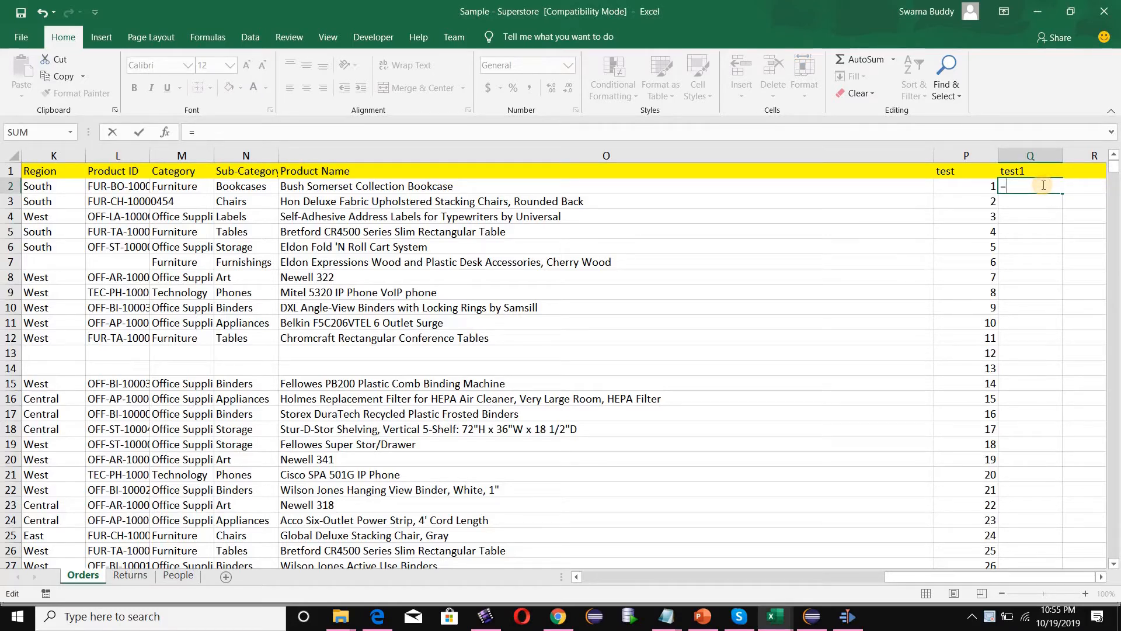
pyautogui.write('SUMP')
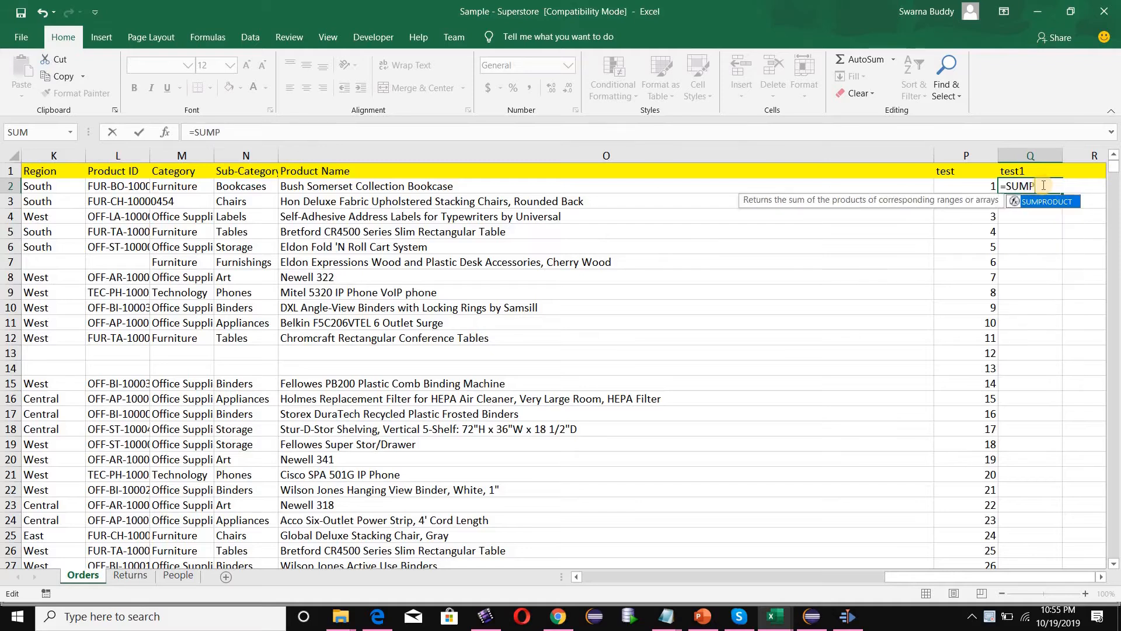
pyautogui.write('RODUCT(')
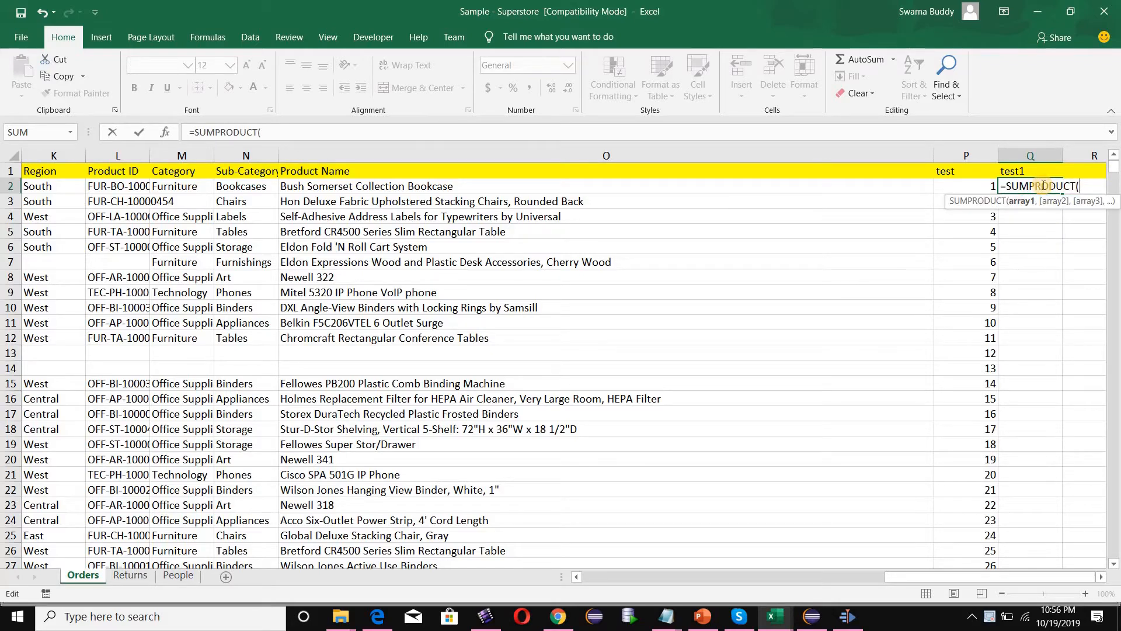
pyautogui.write('ISTEXT')
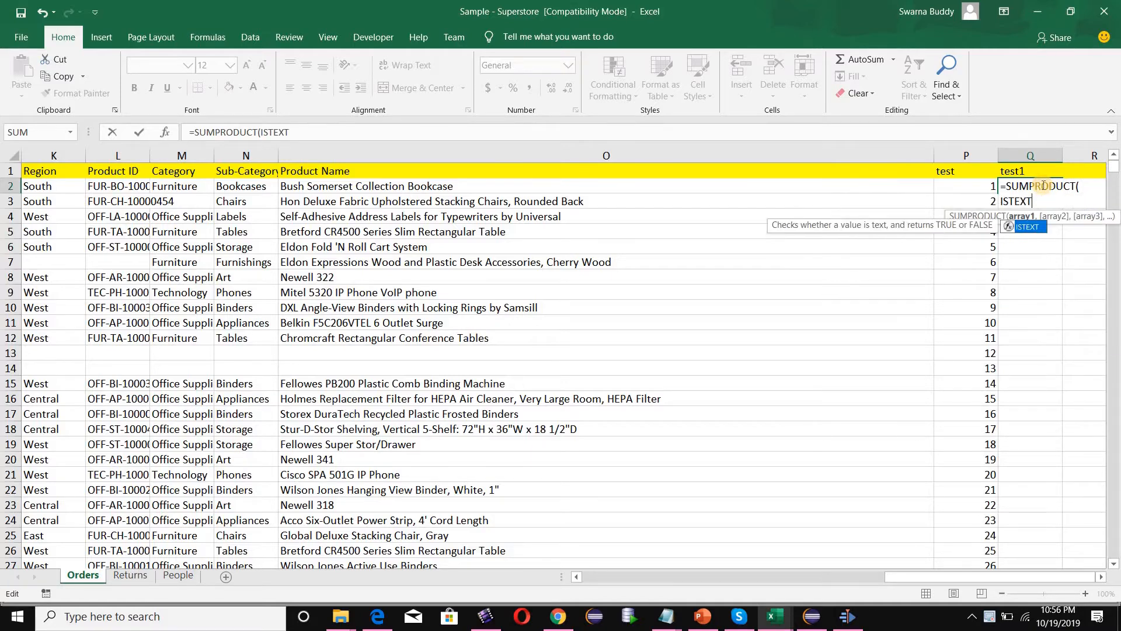
pyautogui.write('(A2:O2')
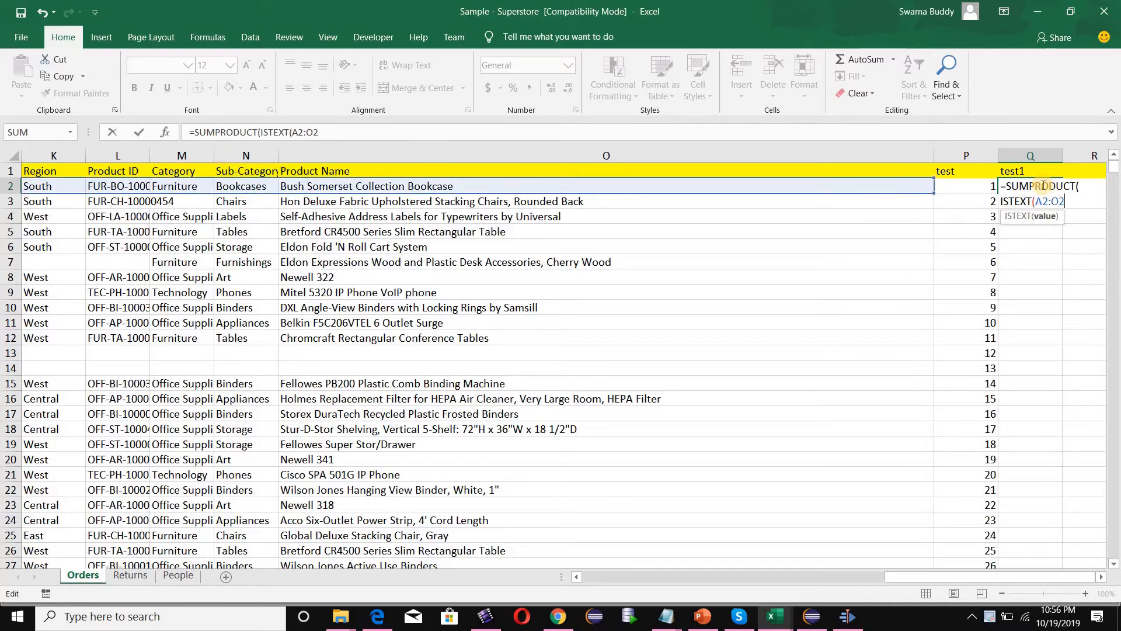
pyautogui.write(')+IS')
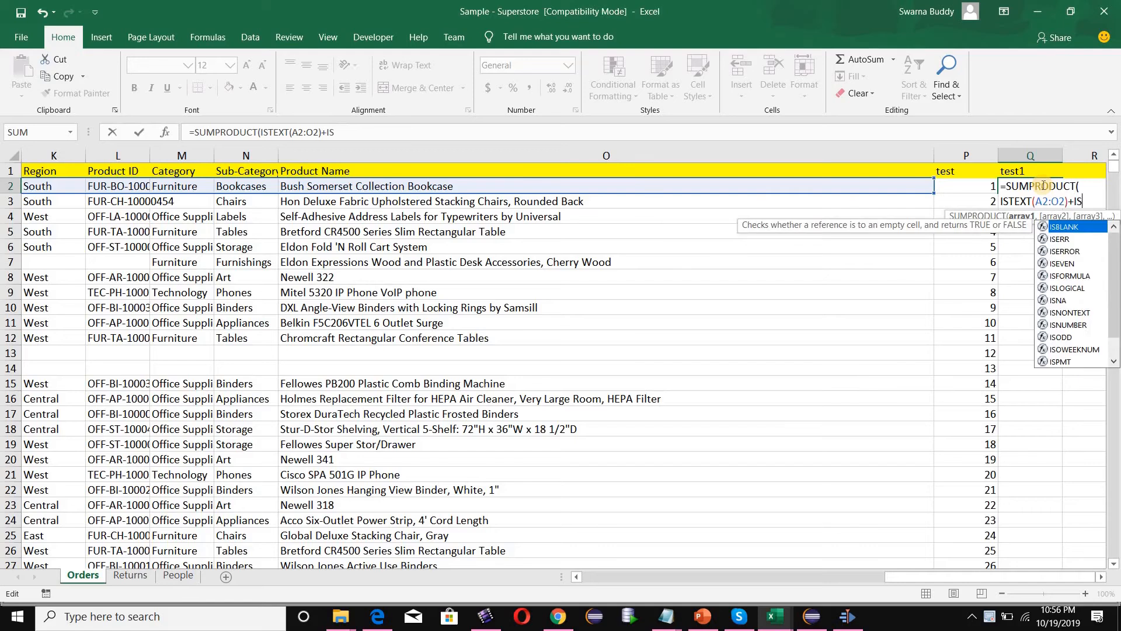
pyautogui.write('NUMBER(A2:O2')
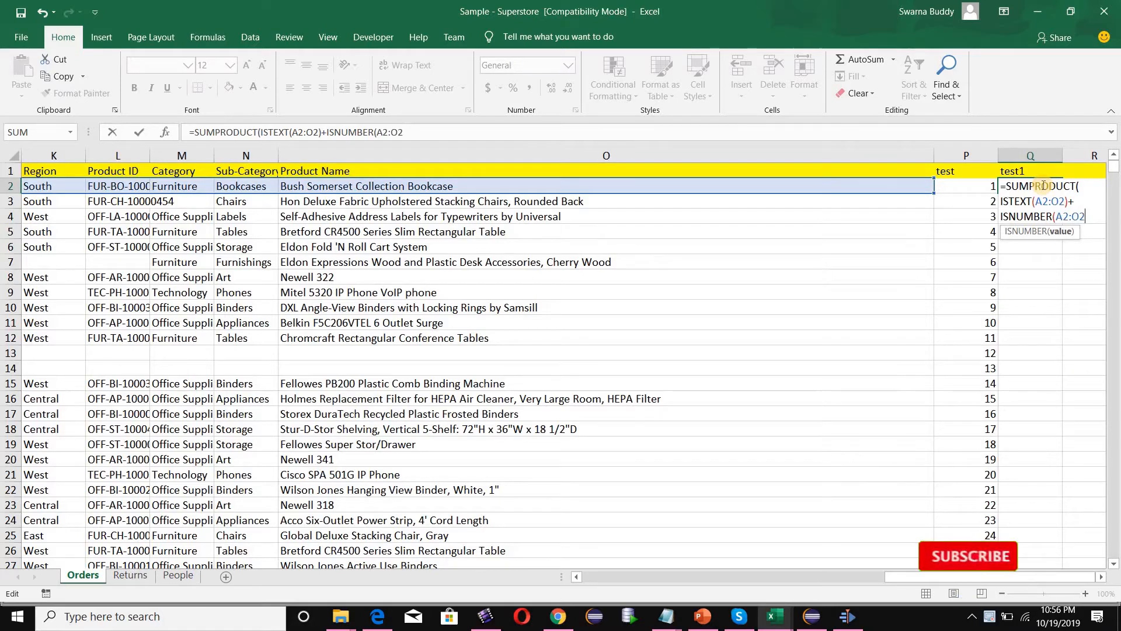
pyautogui.write('))')
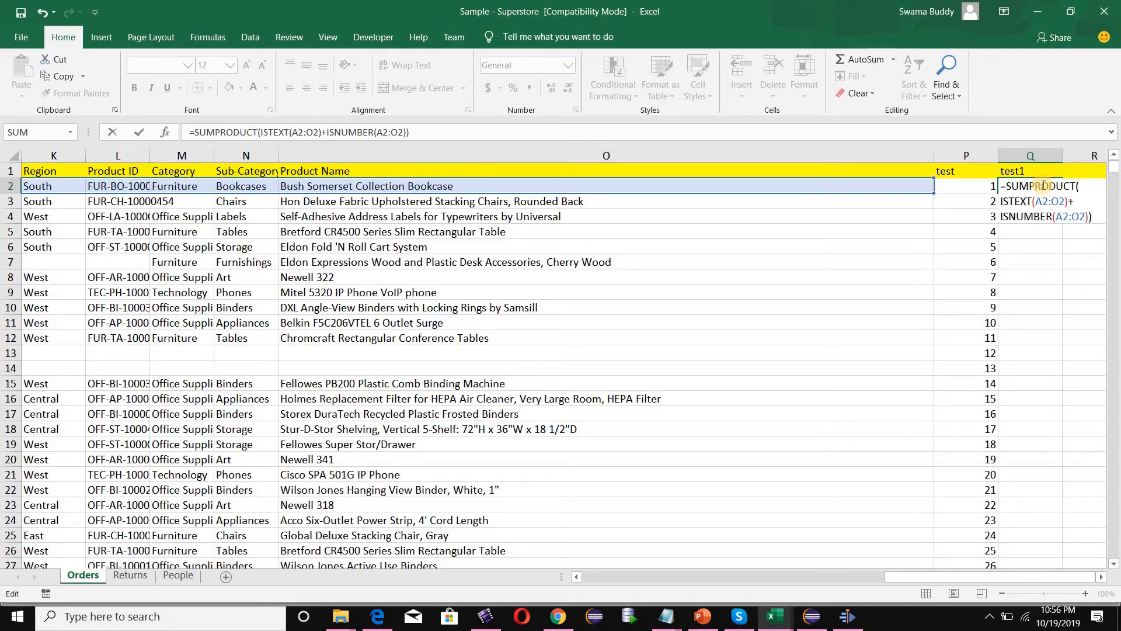
pyautogui.press('Return')
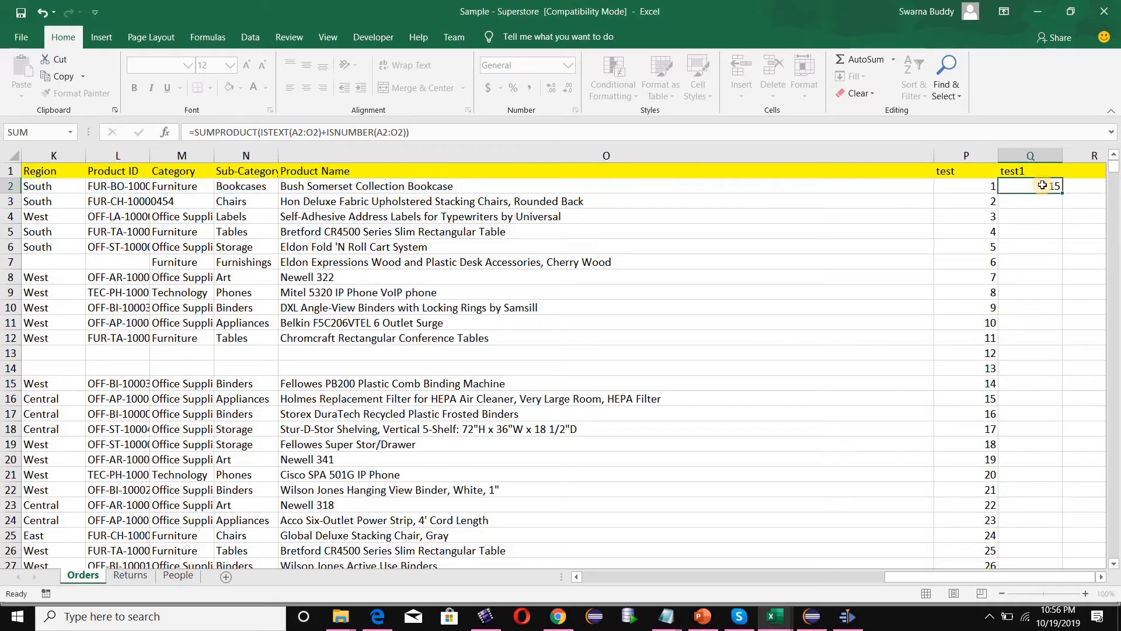
pyautogui.click(1042, 185)
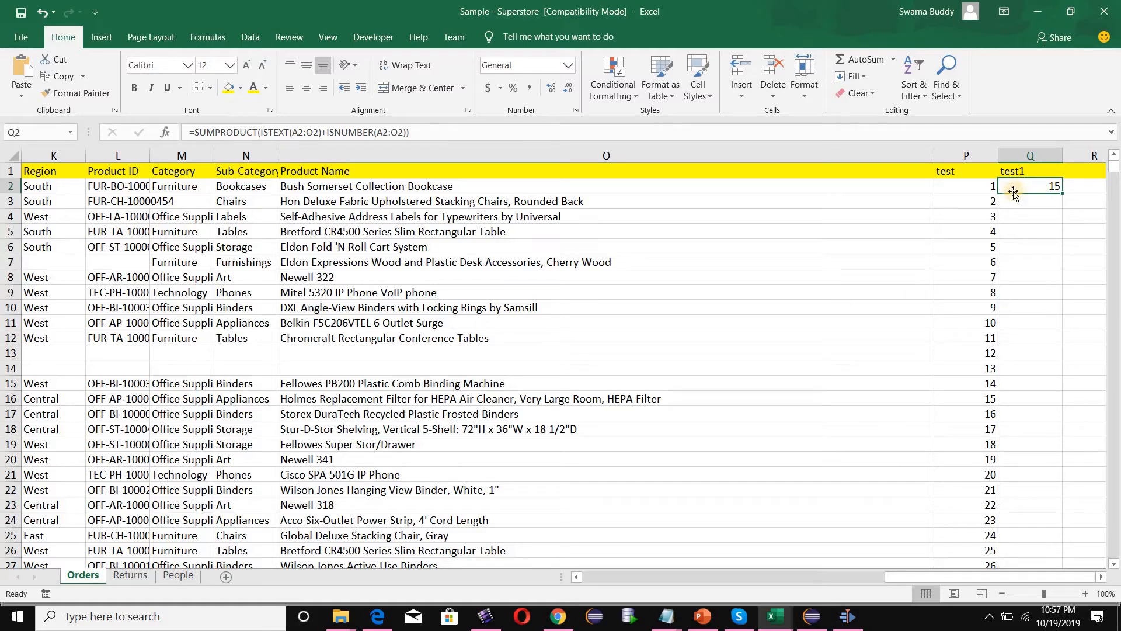
# Step: Go through row 3 from Product Name back to Order ID to examine its filled and empty cells
pyautogui.click(850, 203)
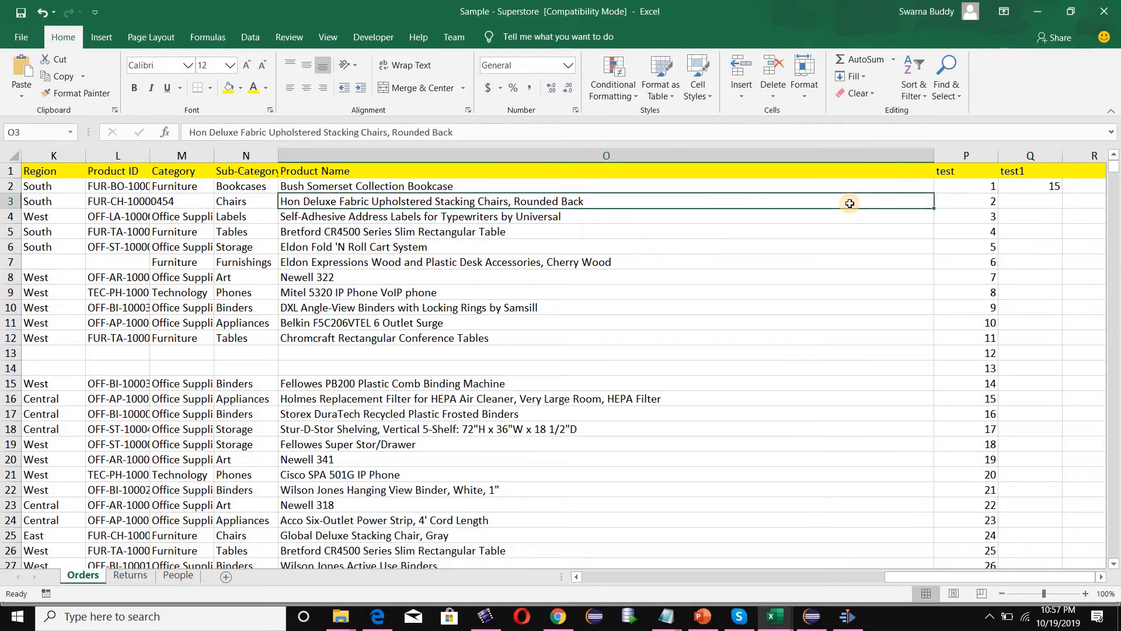
pyautogui.press('Left')
pyautogui.press('Left')
pyautogui.press('Left')
pyautogui.press('Left')
pyautogui.press('Left')
pyautogui.press('Left')
pyautogui.press('Left')
pyautogui.press('Left')
pyautogui.press('Left')
pyautogui.press('Left')
pyautogui.press('Left')
pyautogui.press('Left')
pyautogui.press('Left')
pyautogui.press('Left')
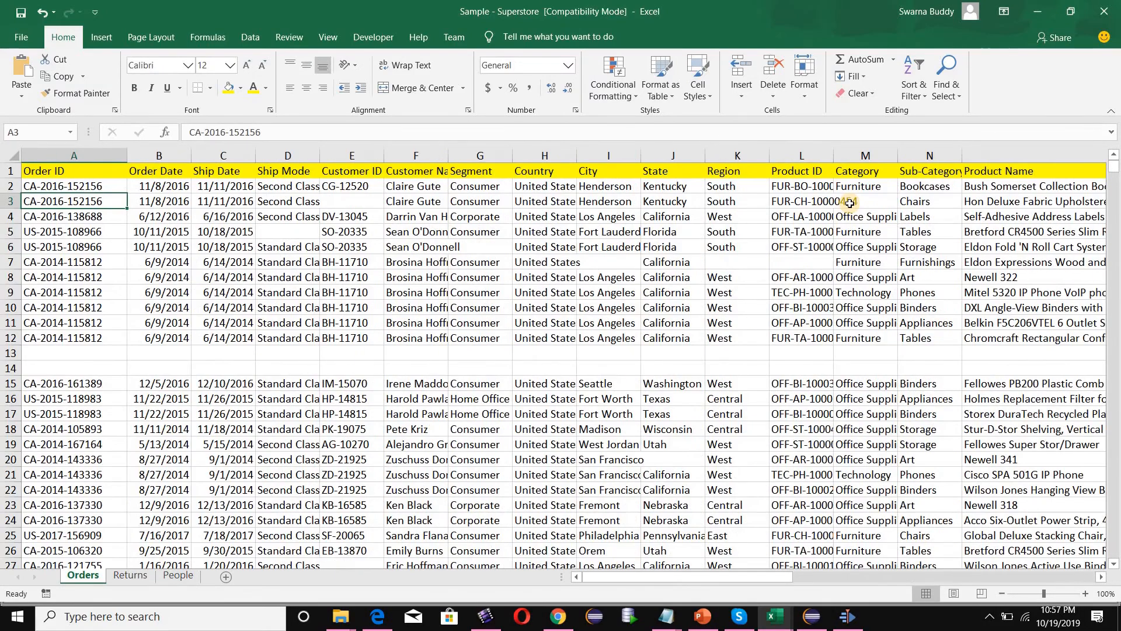
# Step: Clear the contents of row 3 from Order ID to Sub-Category (A3:N3), leaving only the Product Name
pyautogui.hotkey('shift', 'Right')
pyautogui.hotkey('shift', 'Right')
pyautogui.hotkey('shift', 'Right')
pyautogui.hotkey('shift', 'Right')
pyautogui.hotkey('shift', 'Right')
pyautogui.hotkey('shift', 'Right')
pyautogui.hotkey('shift', 'Right')
pyautogui.hotkey('shift', 'Right')
pyautogui.hotkey('shift', 'Right')
pyautogui.hotkey('shift', 'Right')
pyautogui.hotkey('shift', 'Right')
pyautogui.hotkey('shift', 'Right')
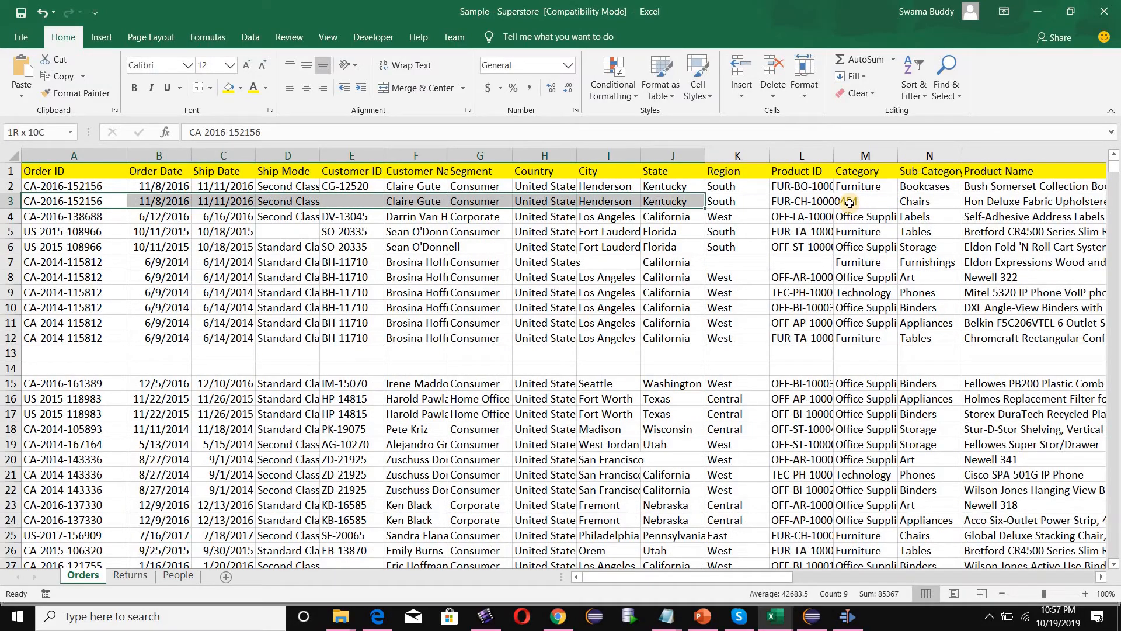
pyautogui.hotkey('shift', 'Right')
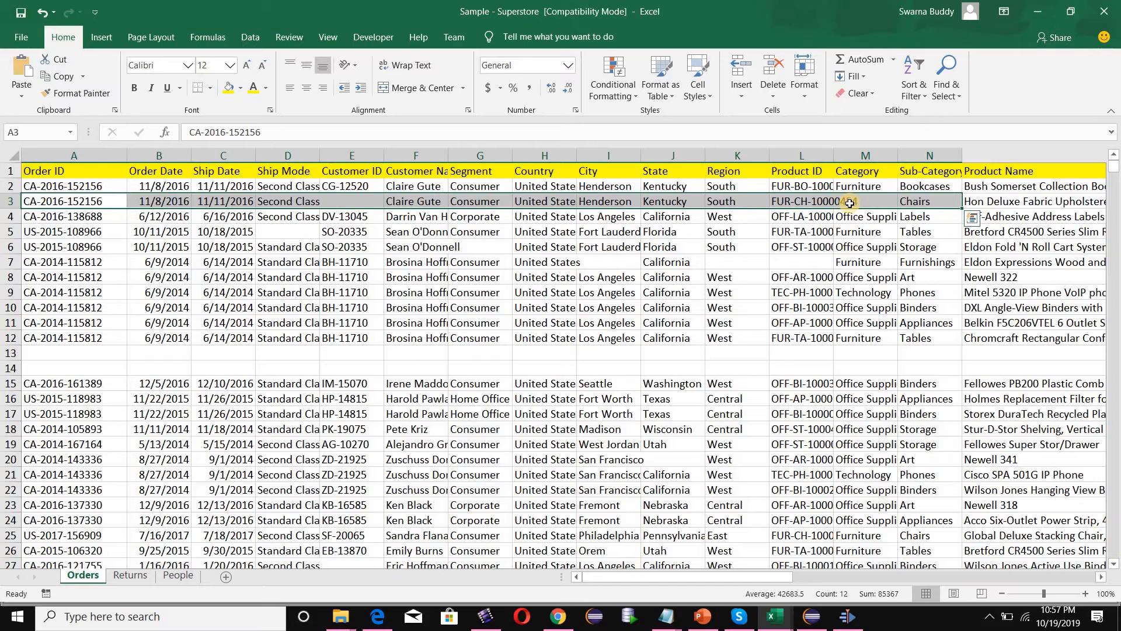
pyautogui.press('Delete')
# Step: Fill the formula in Q2 down the "test1" column and check the counts for rows 3, 13 and 14
pyautogui.click(1003, 208)
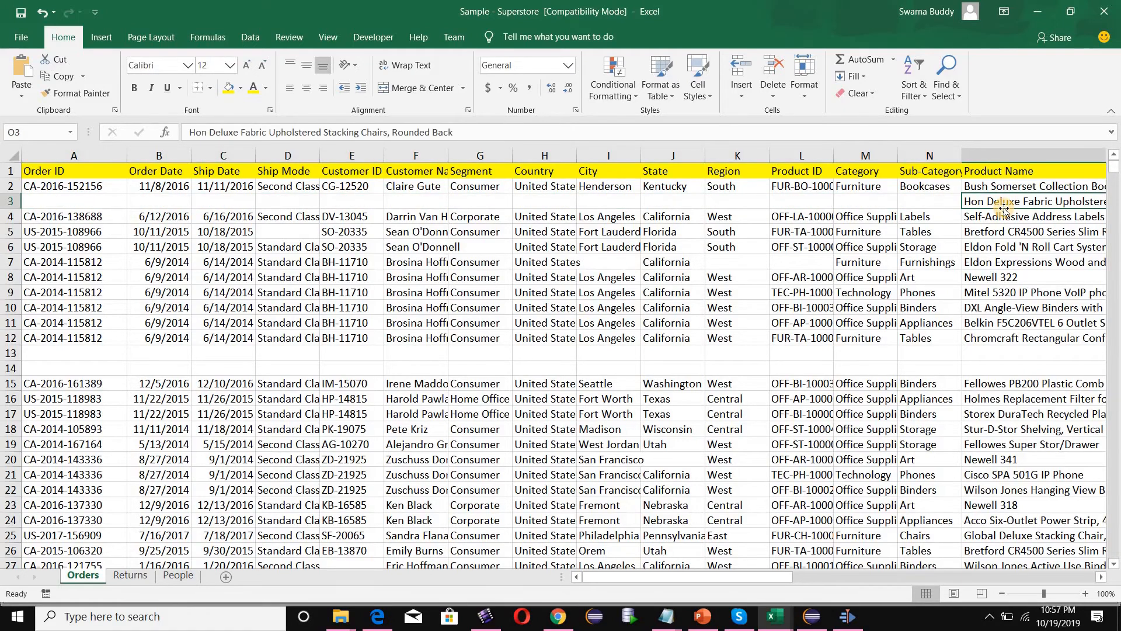
pyautogui.press('Right')
pyautogui.press('Right')
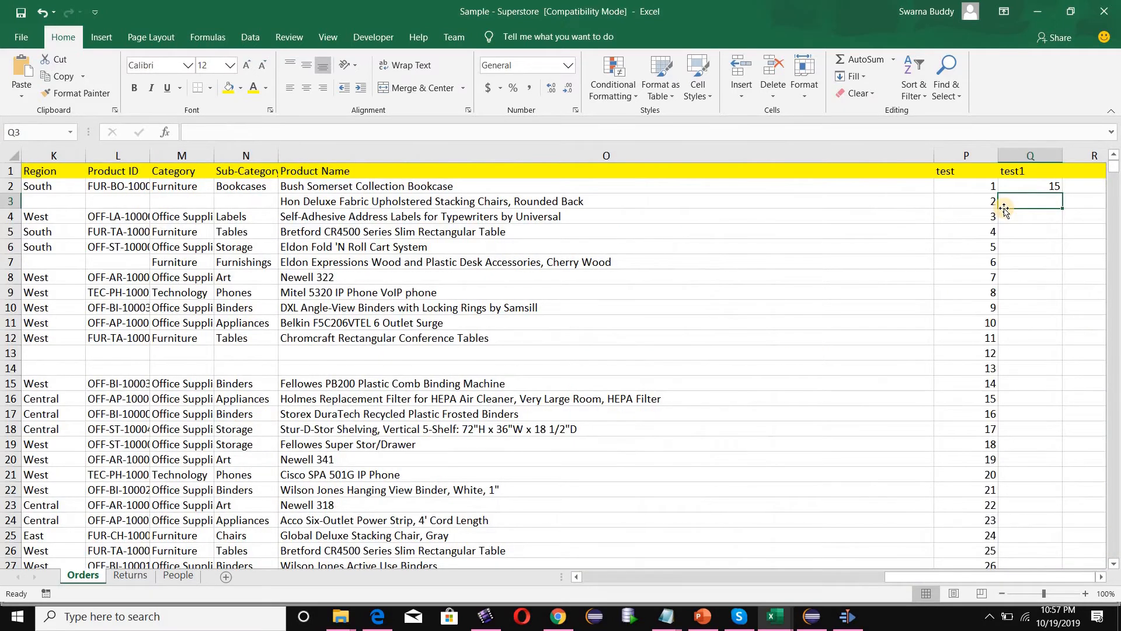
pyautogui.click(1053, 184)
pyautogui.doubleClick(1063, 192)
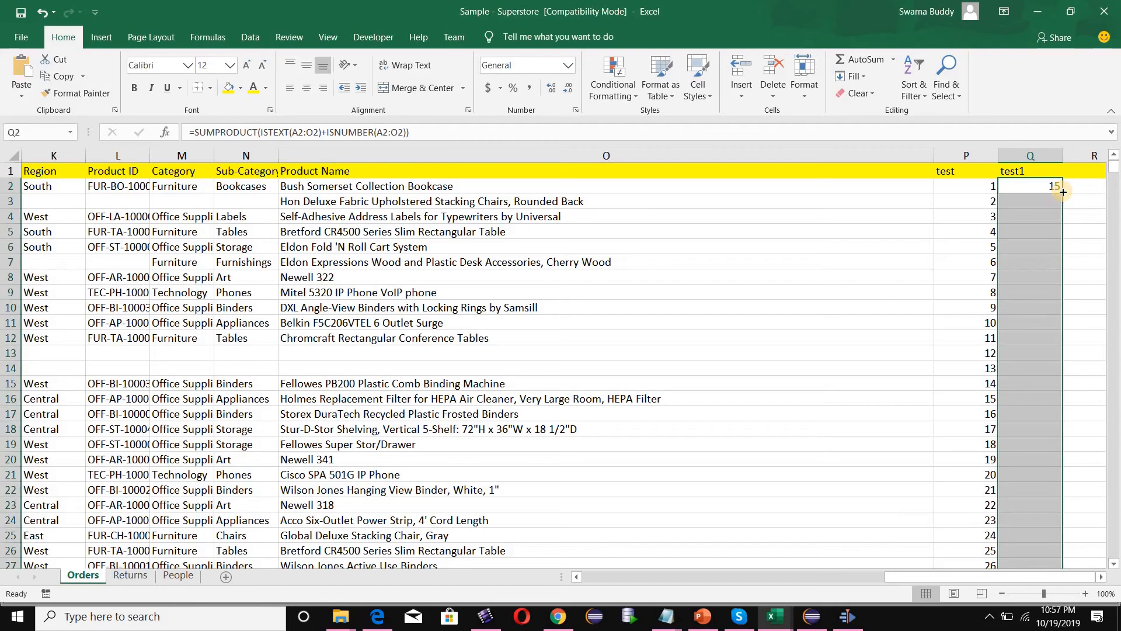
pyautogui.press('Down')
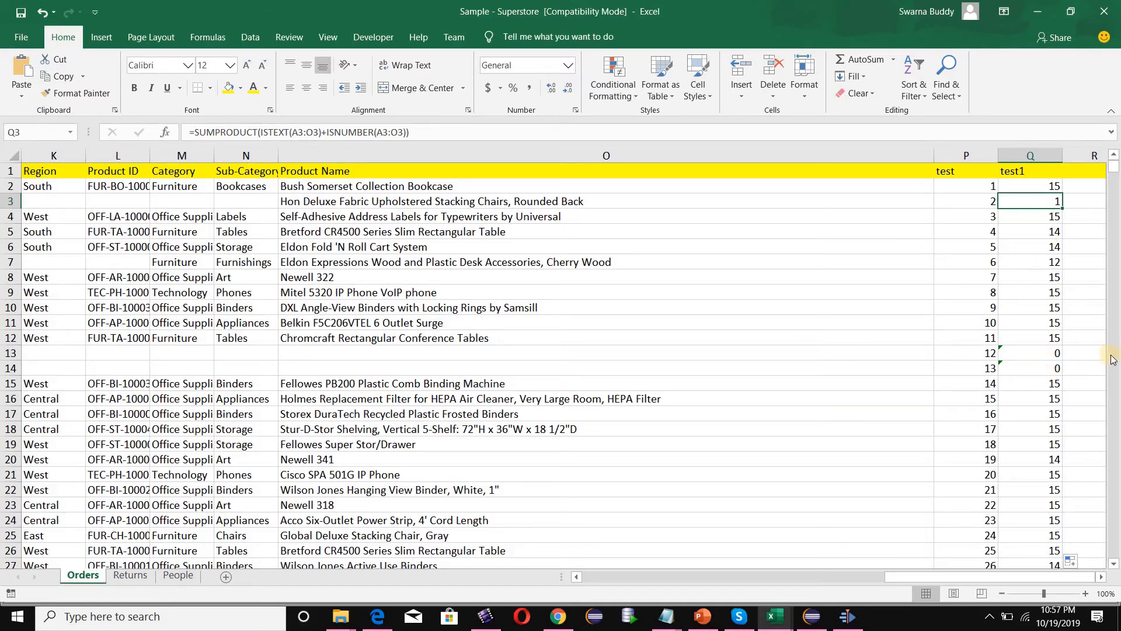
pyautogui.moveTo(1057, 354); pyautogui.dragTo(1050, 367)
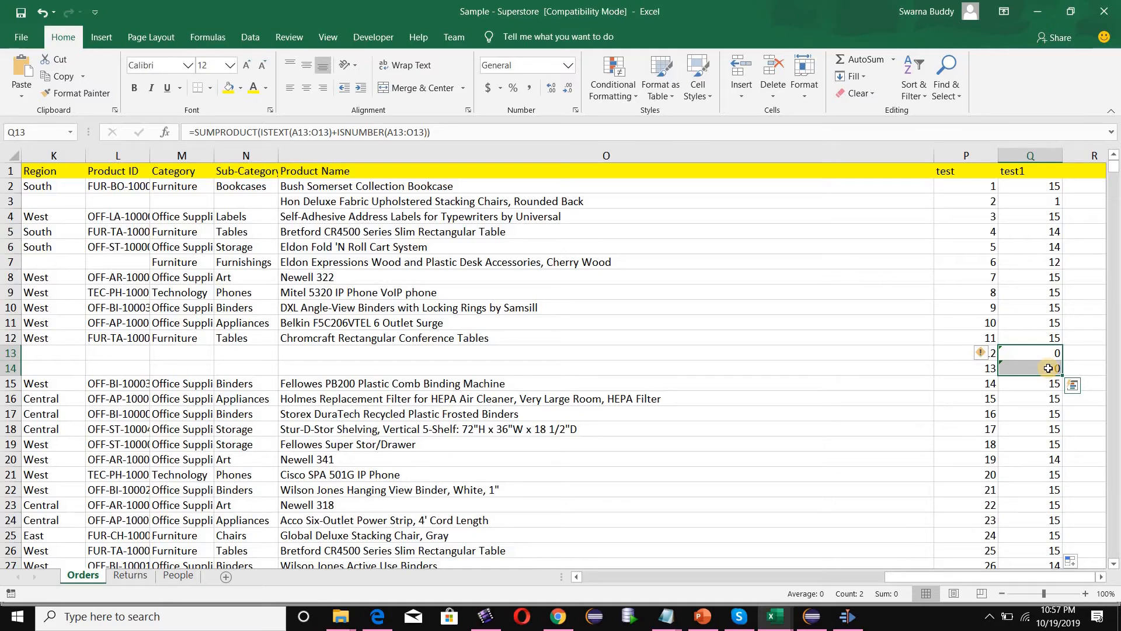
# Step: Sort the Orders data by the "test1" column on cell values, smallest to largest
pyautogui.click(989, 172)
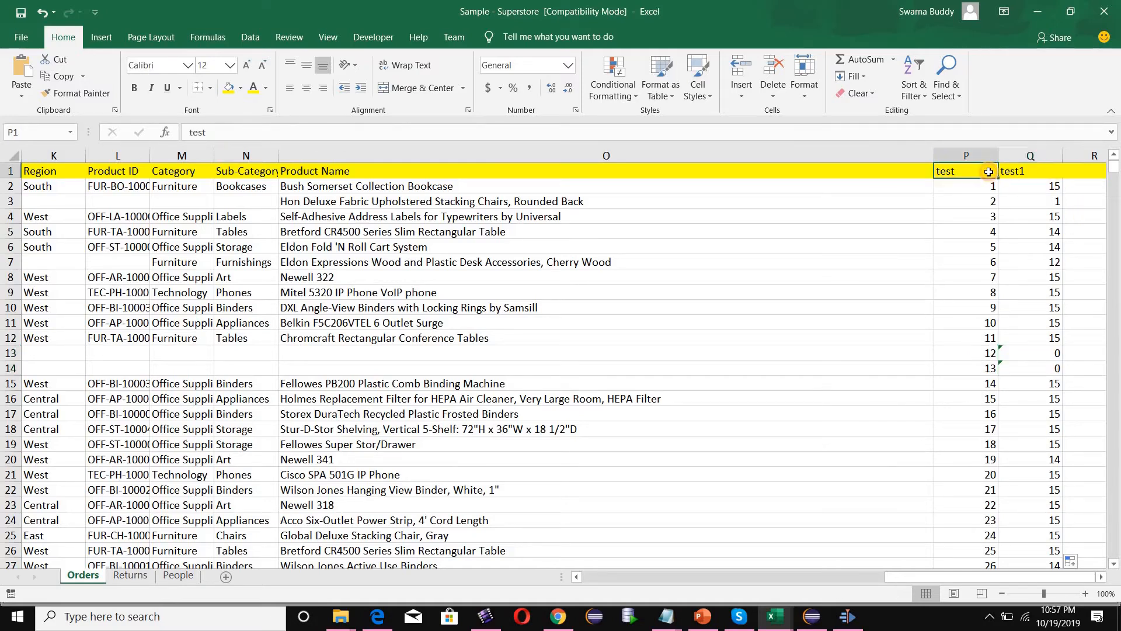
pyautogui.hotkey('alt', 'a')
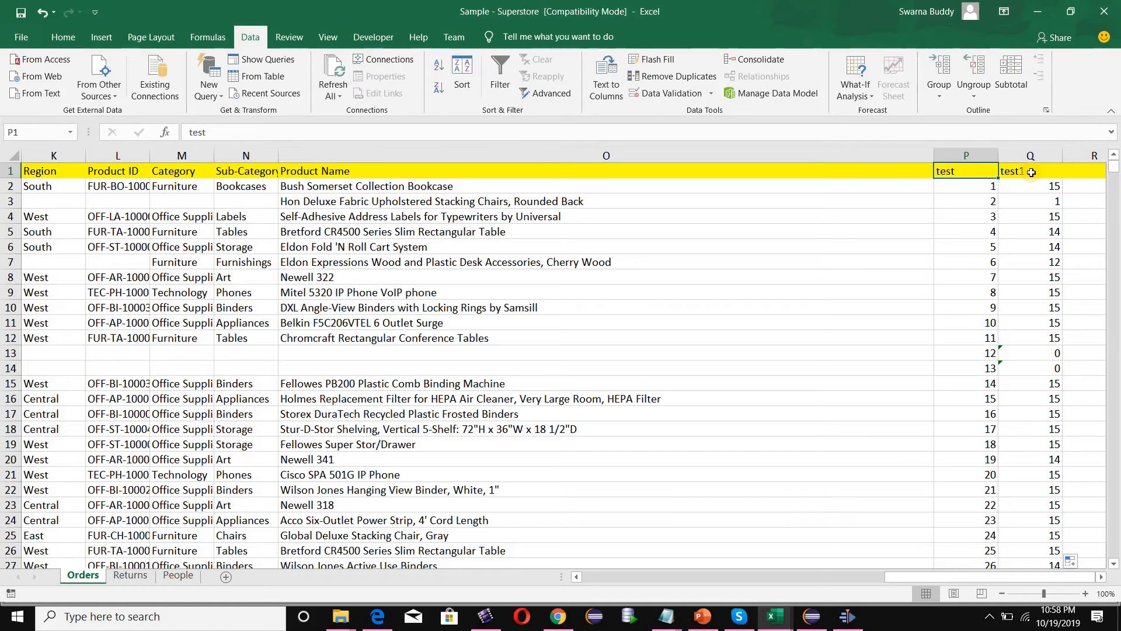
pyautogui.click(462, 76)
pyautogui.click(559, 272)
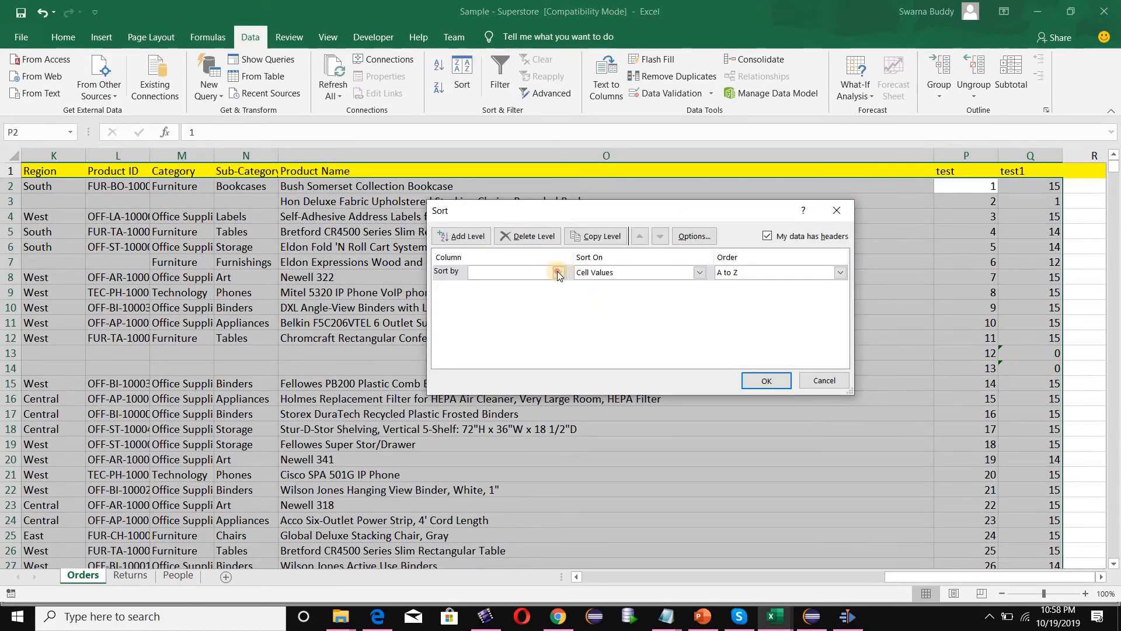
pyautogui.scroll(-4, 563, 394)
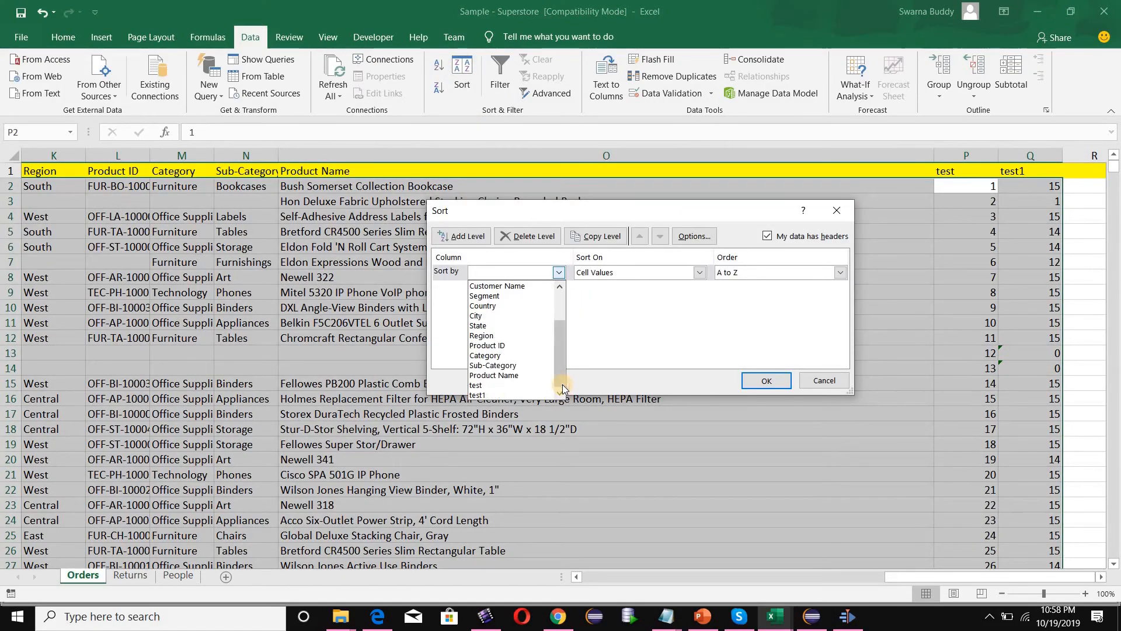
pyautogui.click(533, 396)
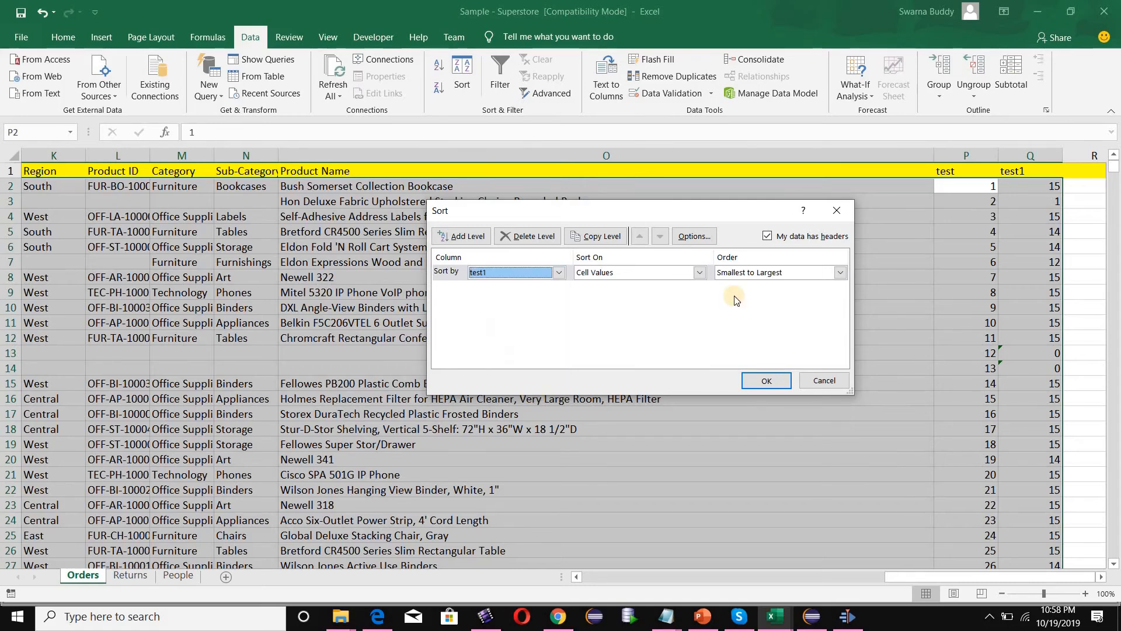
pyautogui.click(765, 380)
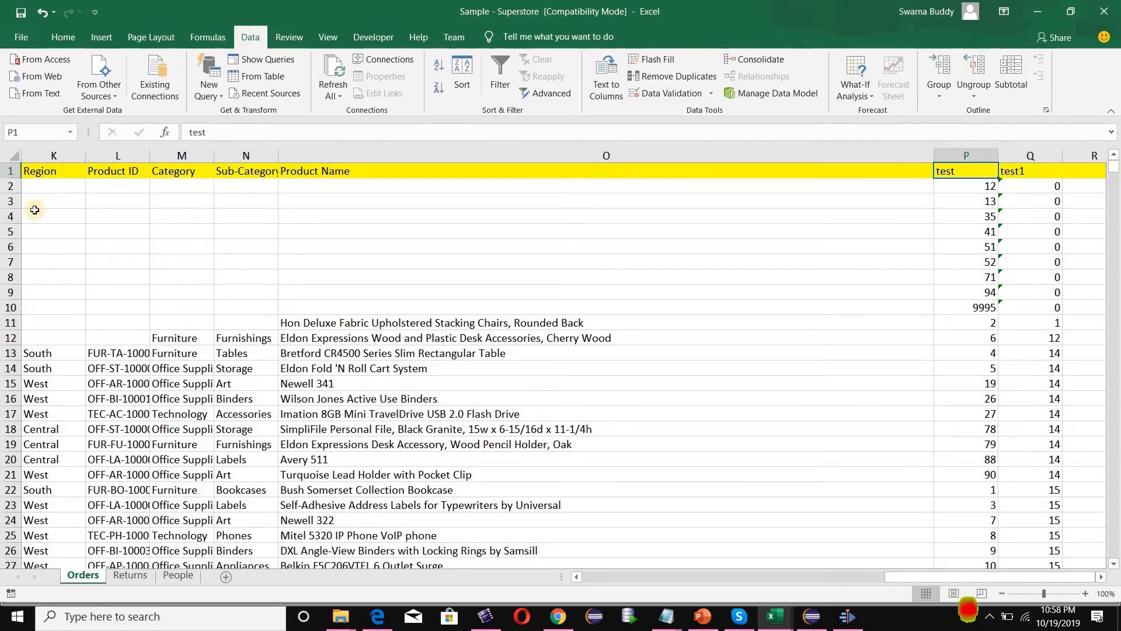
# Step: Delete the completely blank rows 2 to 10, whose "test1" count is 0
pyautogui.moveTo(4, 186); pyautogui.dragTo(5, 307)
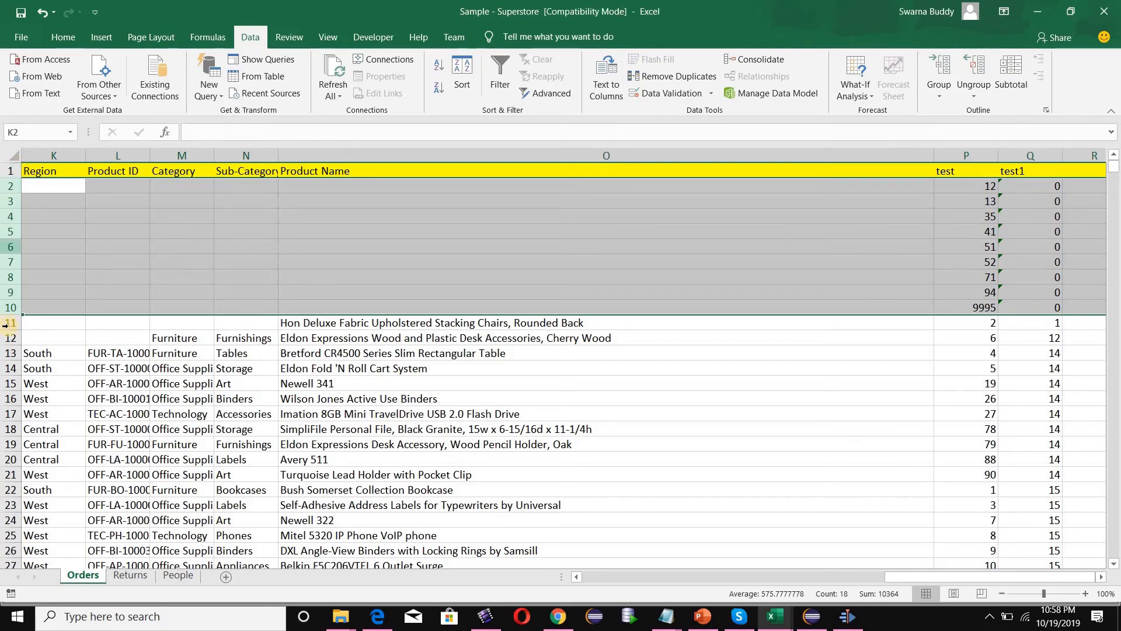
pyautogui.rightClick(12, 307)
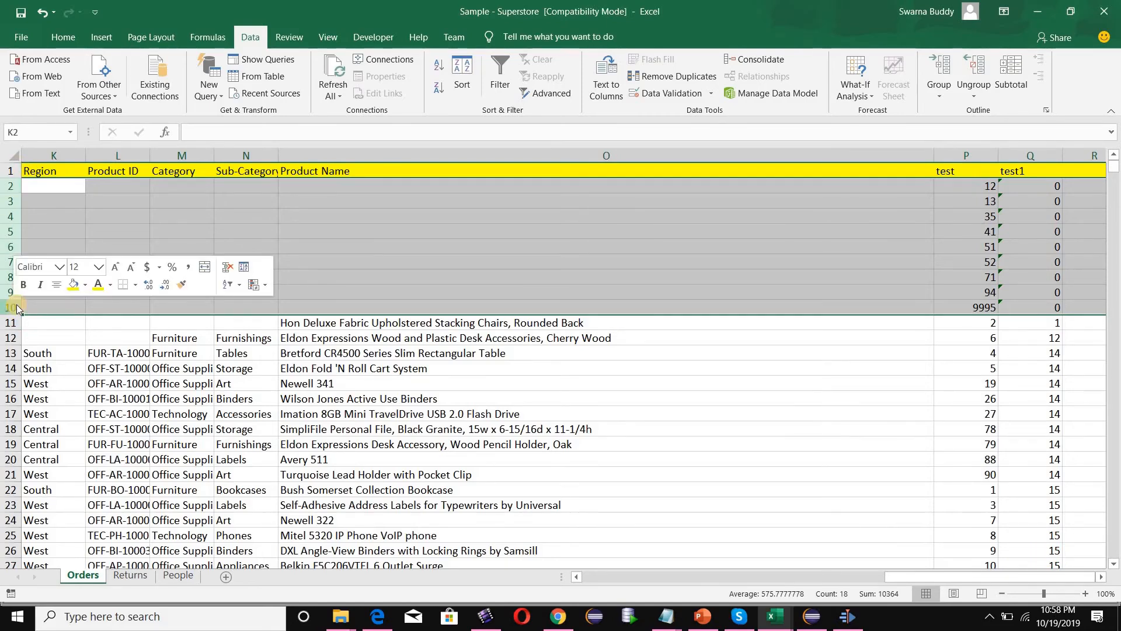
pyautogui.click(47, 428)
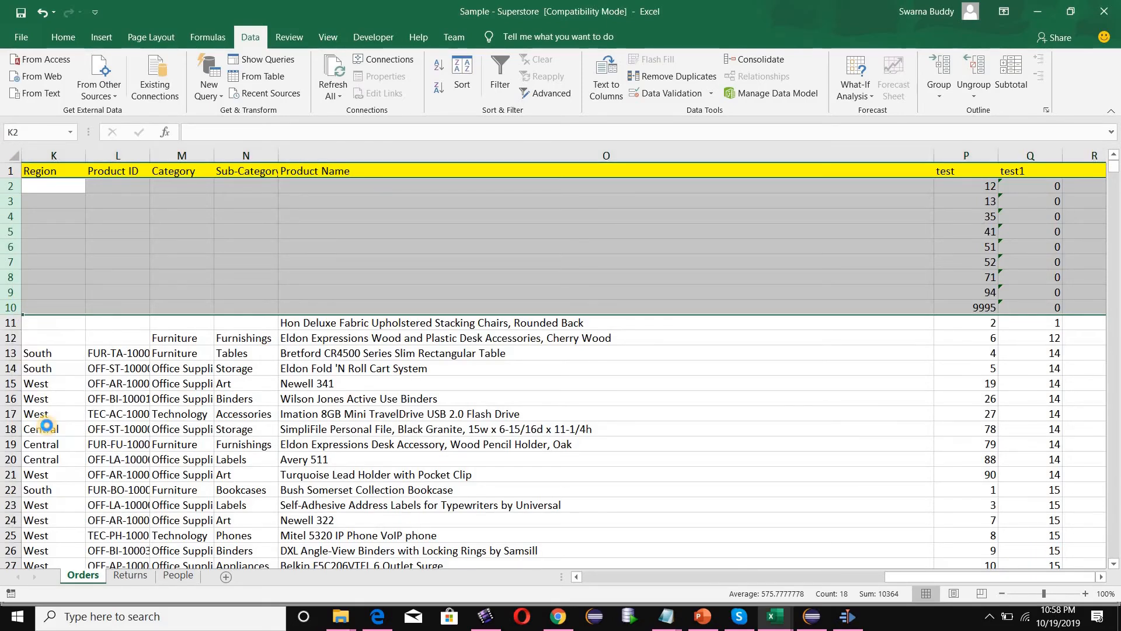
pyautogui.click(834, 362)
# Step: Sort the data by the "test" column, smallest to largest, to restore the original row order
pyautogui.click(961, 172)
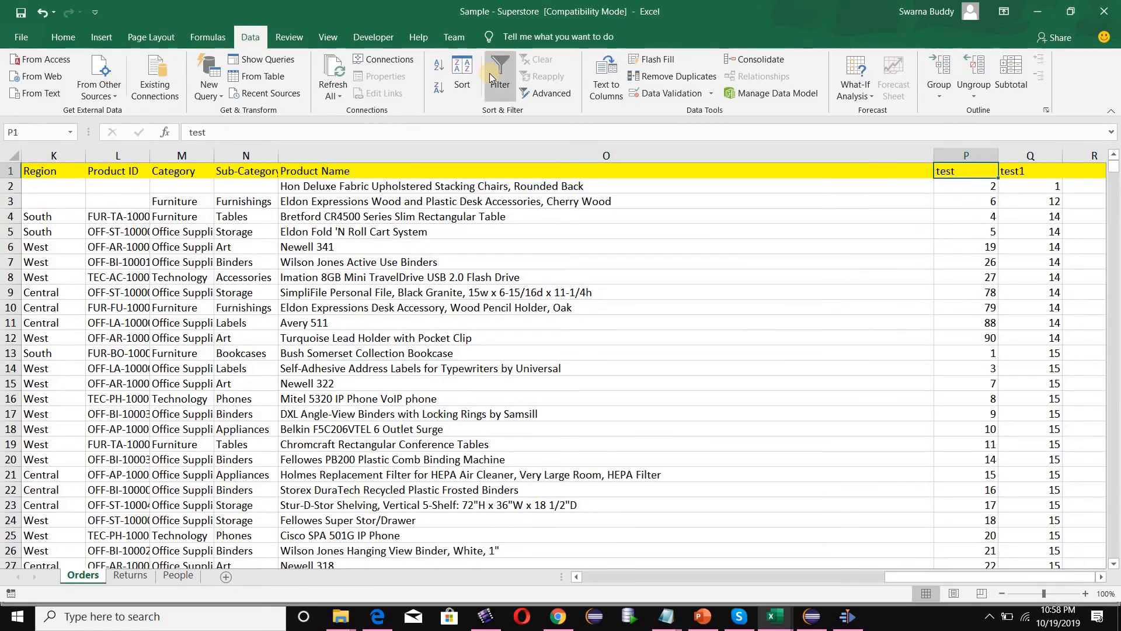
pyautogui.click(462, 75)
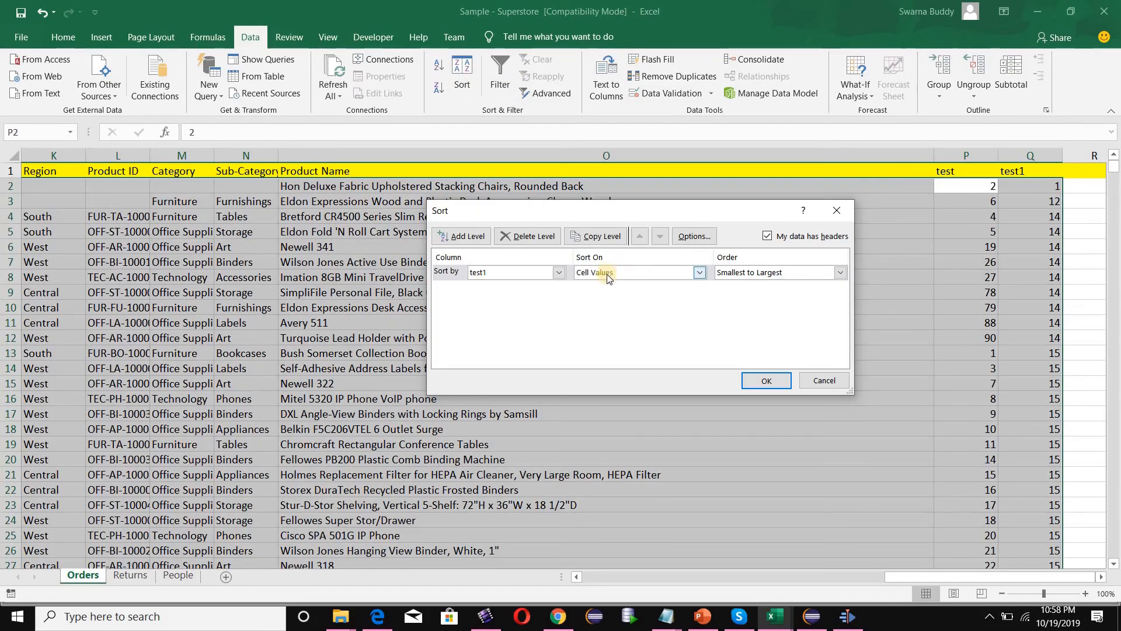
pyautogui.click(559, 272)
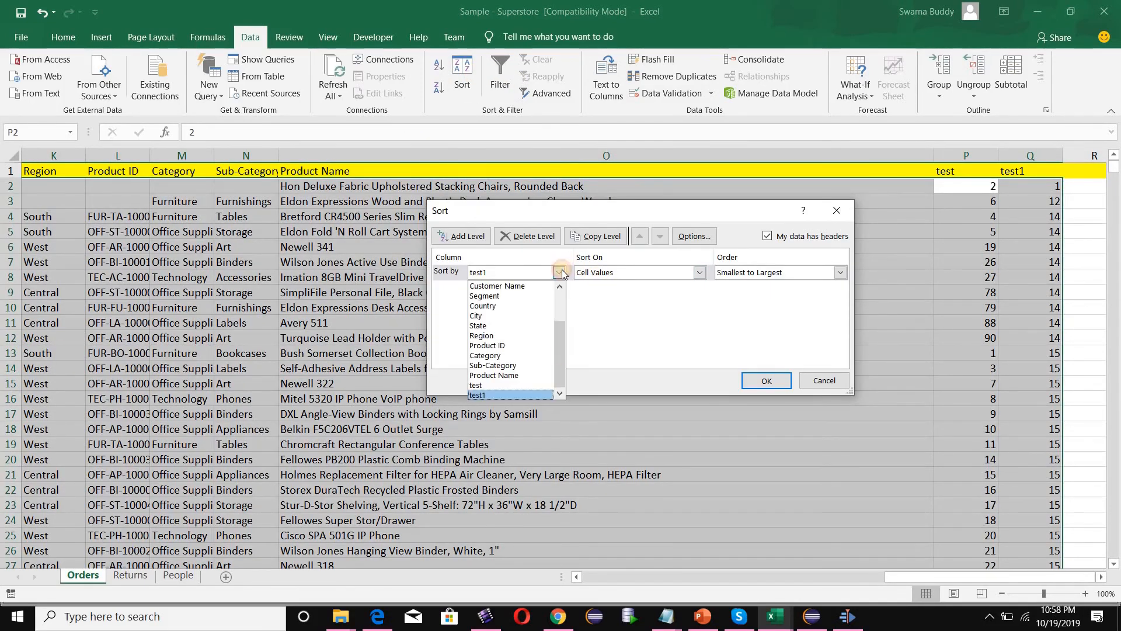
pyautogui.click(525, 388)
pyautogui.click(768, 379)
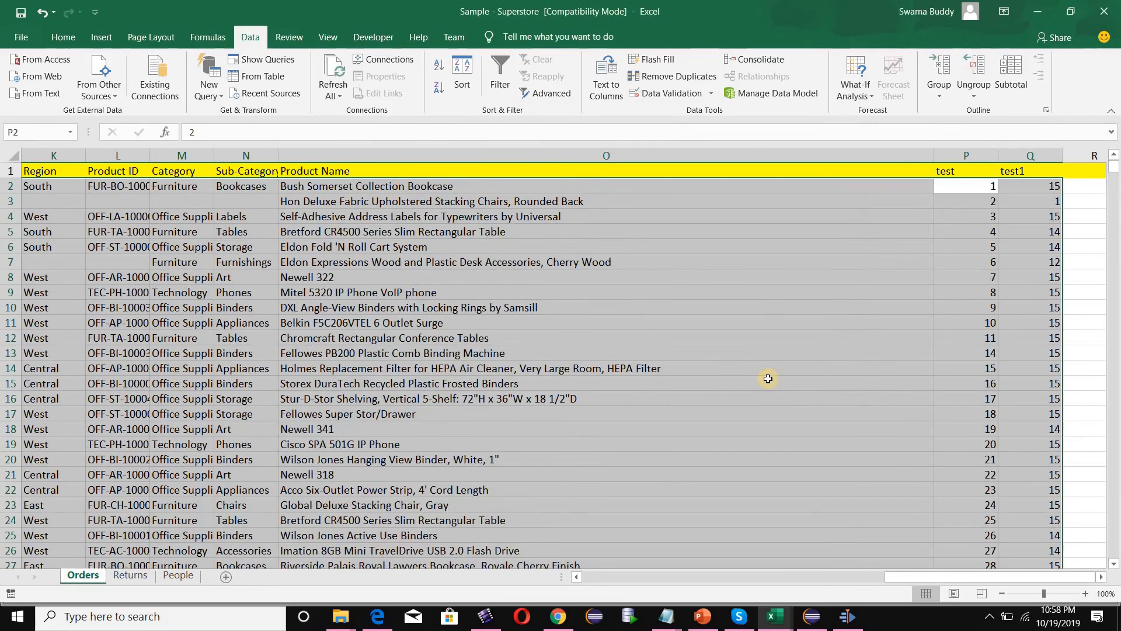
# Step: Delete the helper columns "test" and "test1" (P and Q) and select row 3 to check it
pyautogui.click(1009, 313)
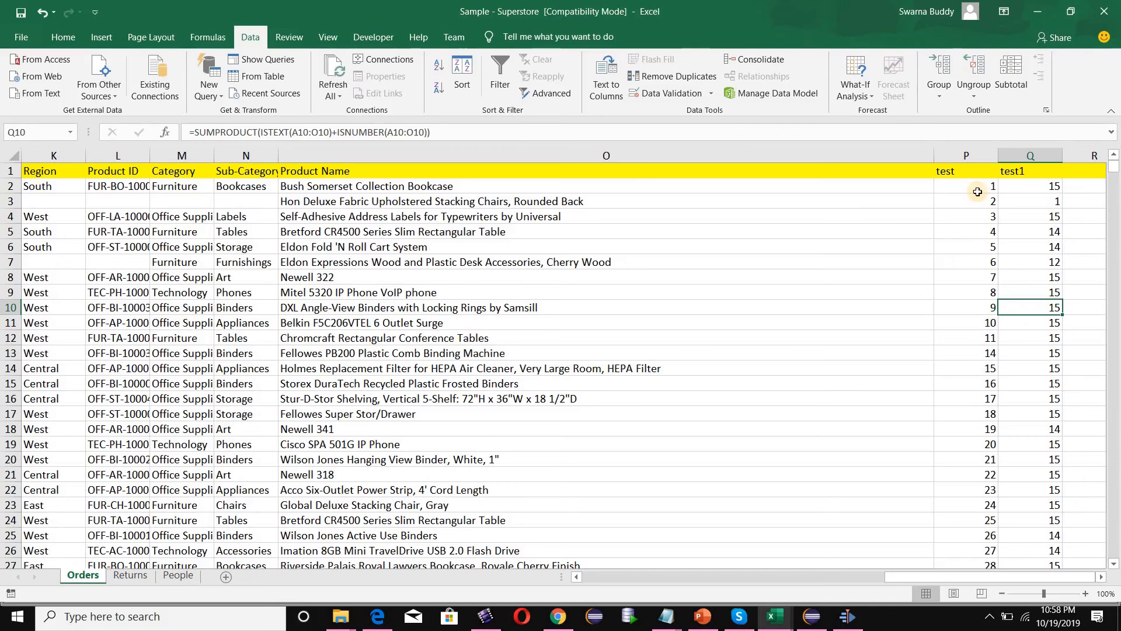
pyautogui.click(967, 155)
pyautogui.moveTo(970, 154); pyautogui.dragTo(1032, 155)
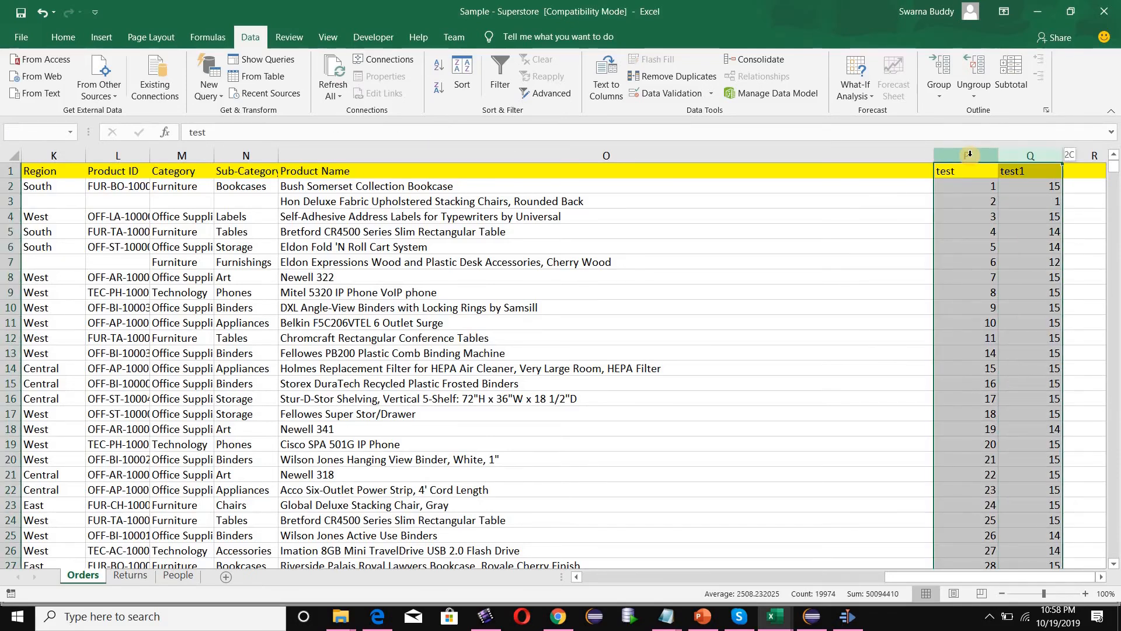
pyautogui.rightClick(970, 155)
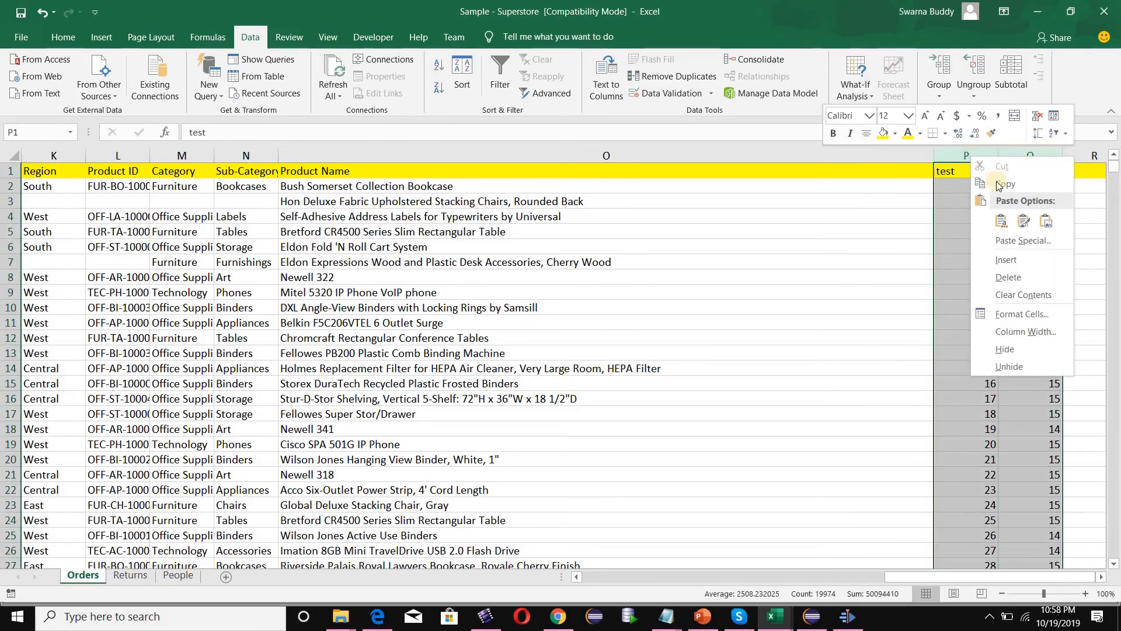
pyautogui.click(1000, 276)
pyautogui.moveTo(896, 580); pyautogui.dragTo(541, 586)
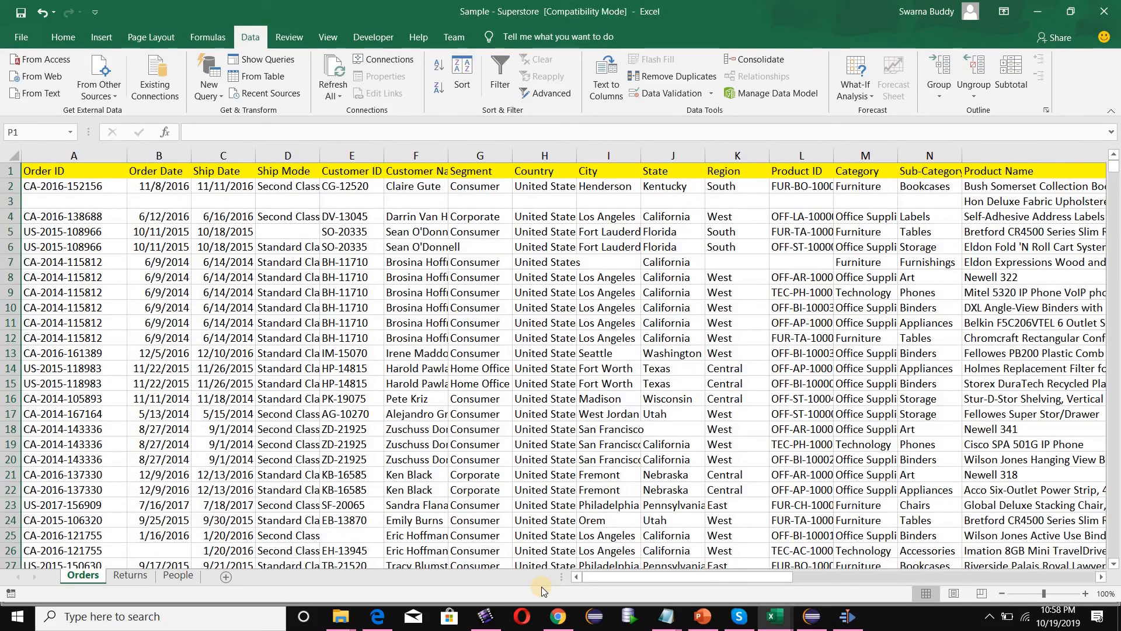
pyautogui.click(7, 199)
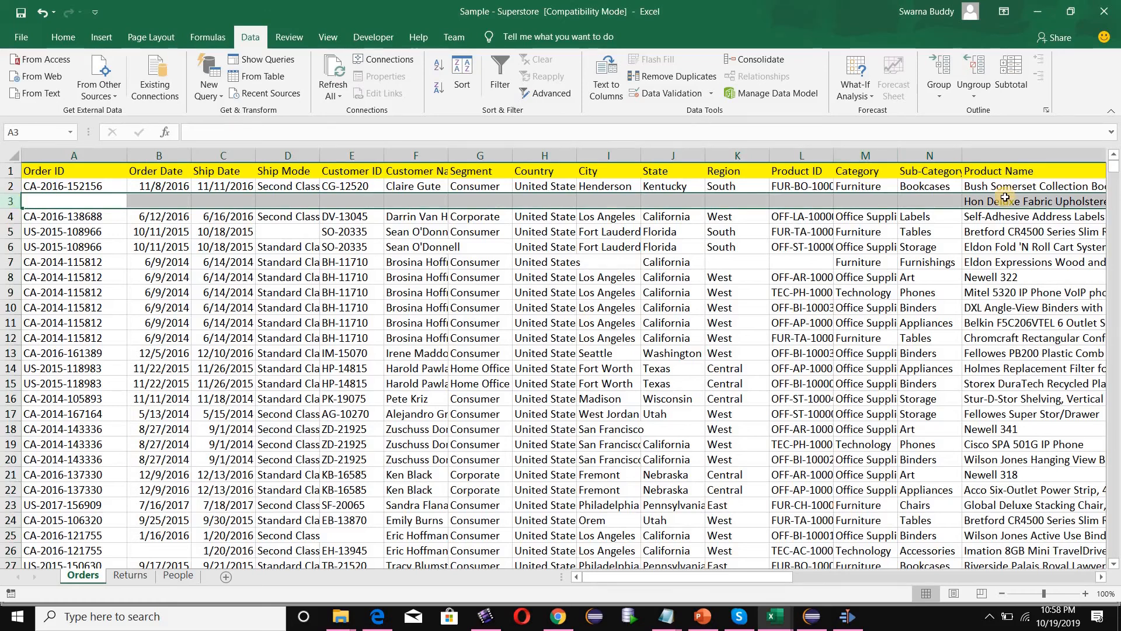